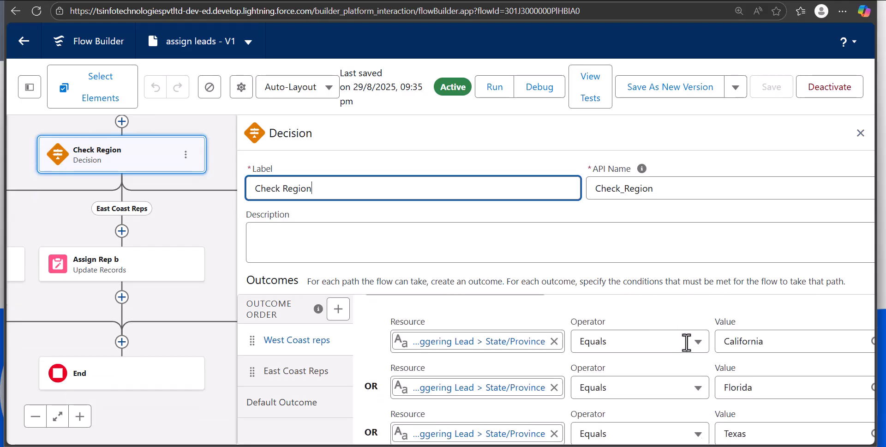
Review the assign leads flow's region branches and the field values set by its assign rep A update element.
left_click(861, 134)
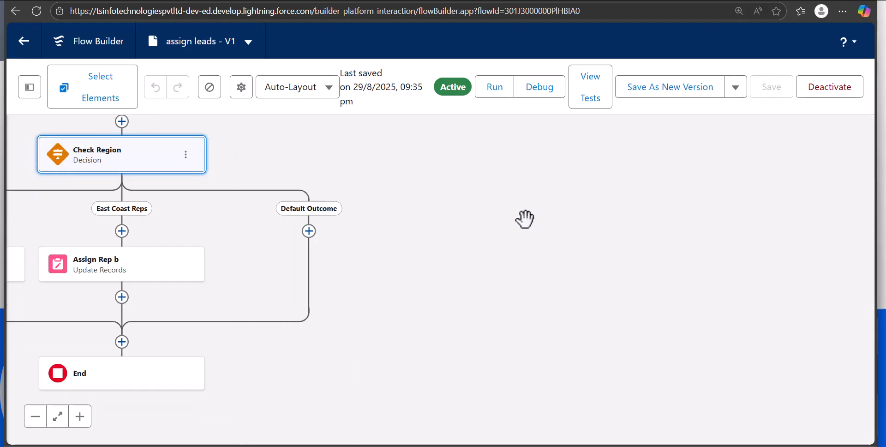
left_click_drag(485, 261, 484, 277)
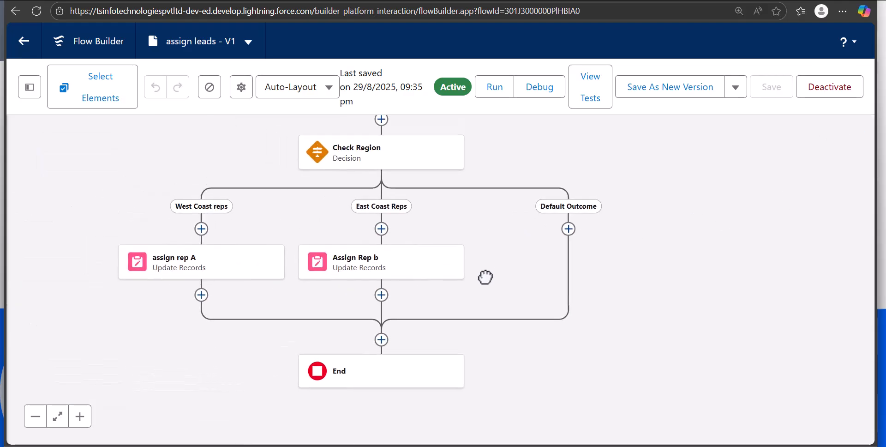
left_click(199, 276)
scroll(416, 271, "down", 1)
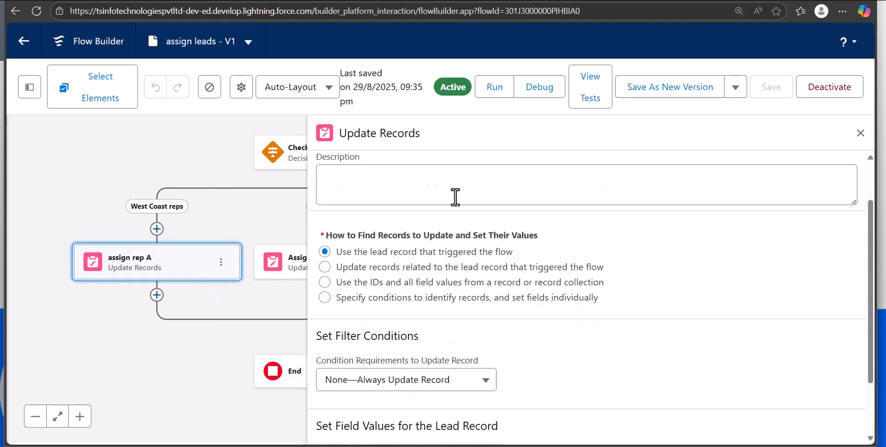
scroll(504, 234, "down", 2)
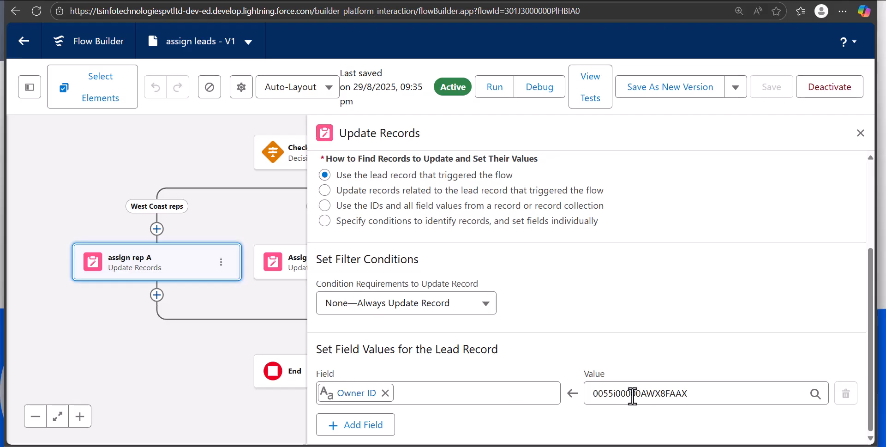
scroll(591, 300, "up", 3)
scroll(600, 314, "down", 3)
left_click(860, 133)
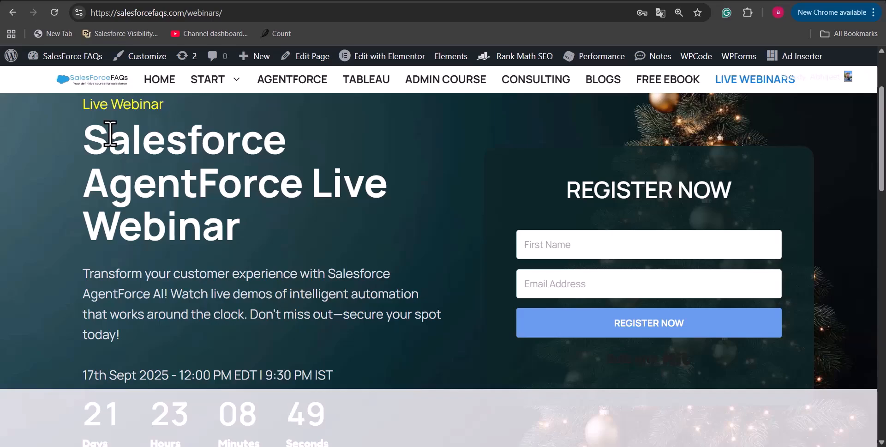
Switch to the SalesforceFAQs webinars page and read through the Agentforce webinar's learning topics and presenter section.
scroll(83, 259, "down", 5)
scroll(214, 283, "down", 5)
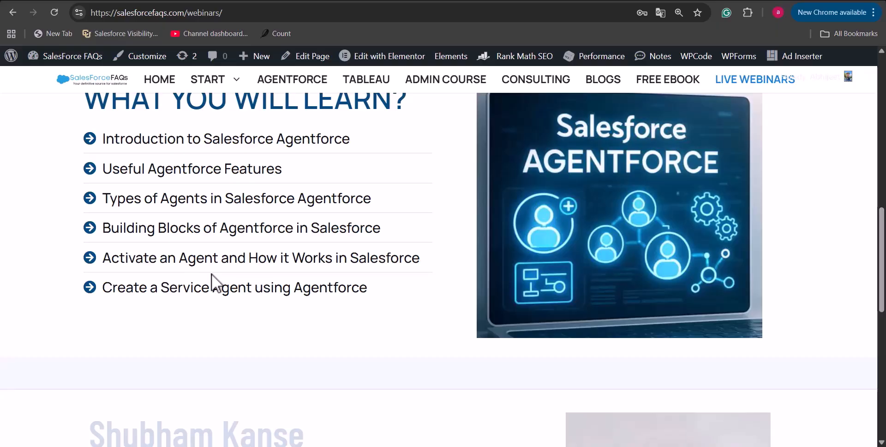
scroll(200, 192, "up", 1)
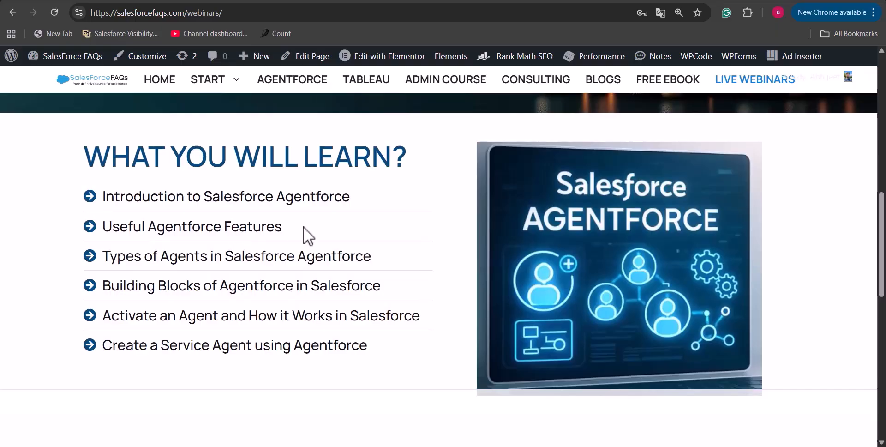
scroll(297, 231, "down", 1)
scroll(297, 231, "down", 1)
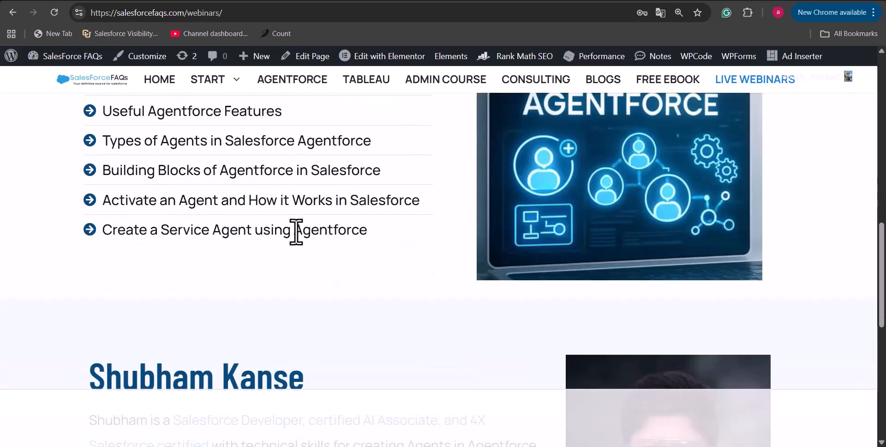
scroll(295, 232, "down", 1)
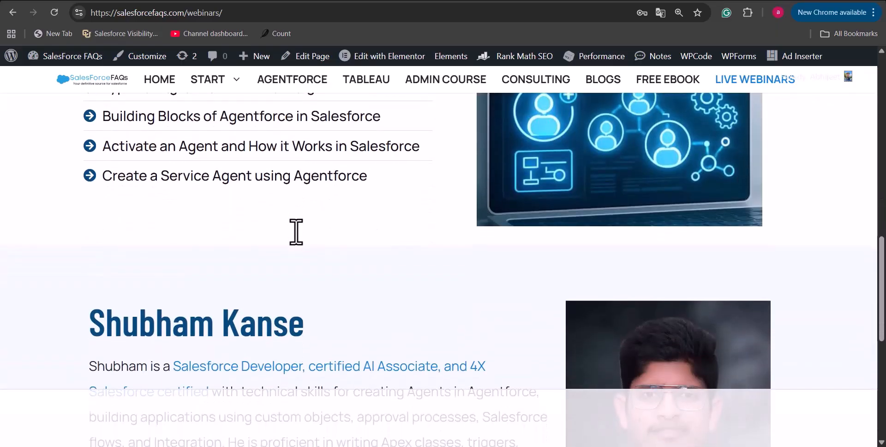
scroll(289, 228, "up", 1)
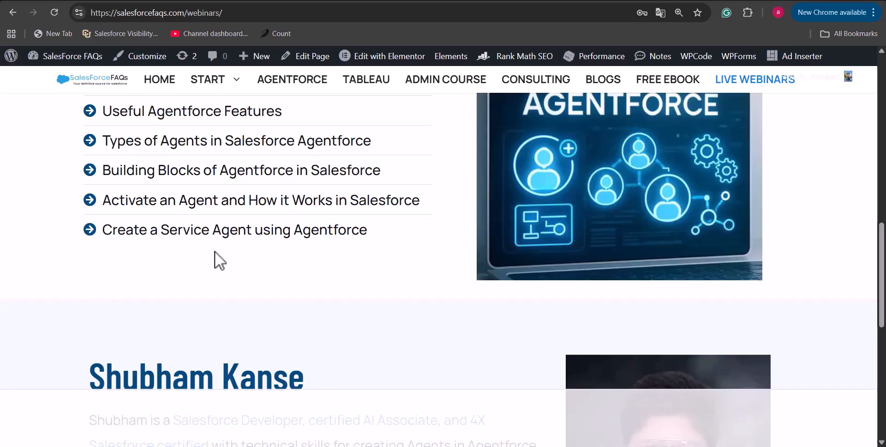
scroll(220, 253, "down", 4)
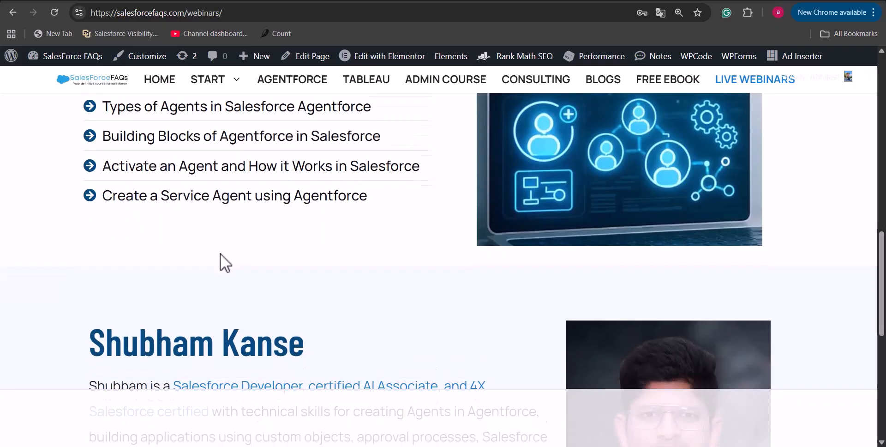
scroll(255, 276, "up", 4)
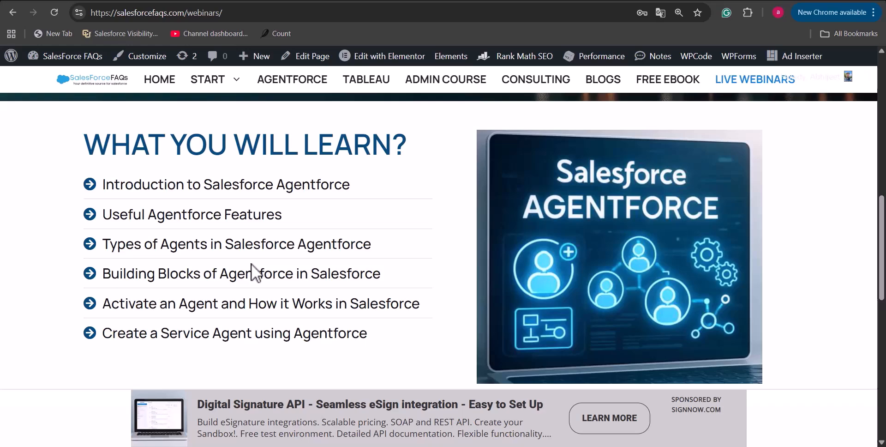
scroll(361, 234, "down", 10)
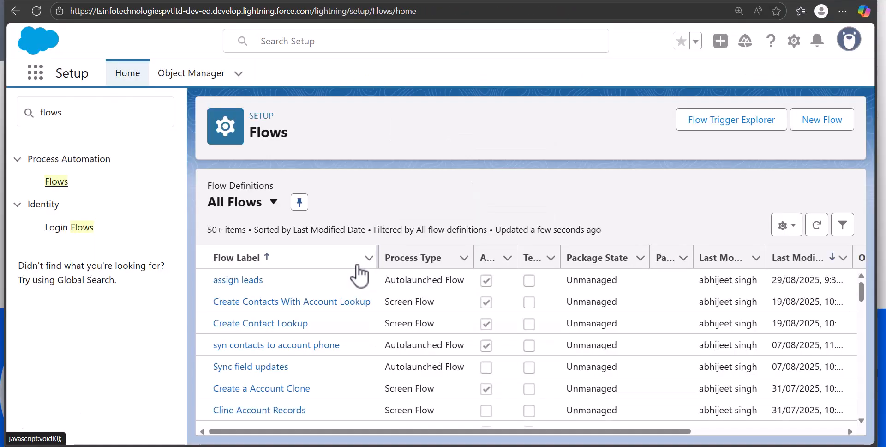
Deactivate the existing assign leads flow from the Salesforce Setup flow definitions and return to the Flows list.
left_click(528, 258)
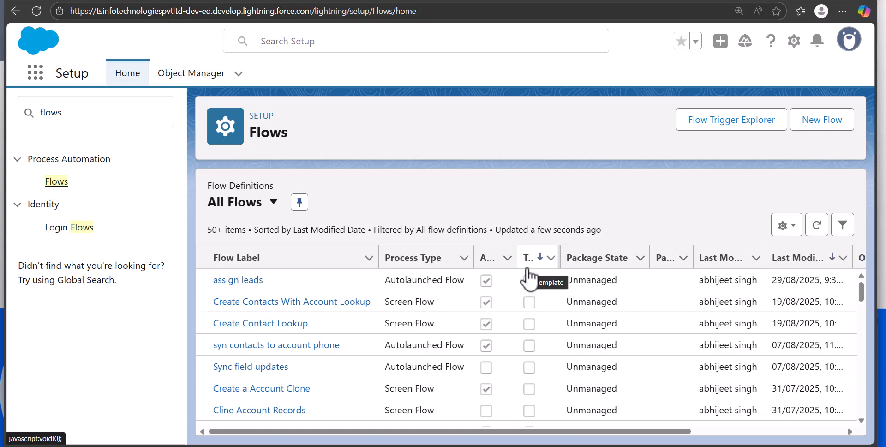
left_click(230, 282)
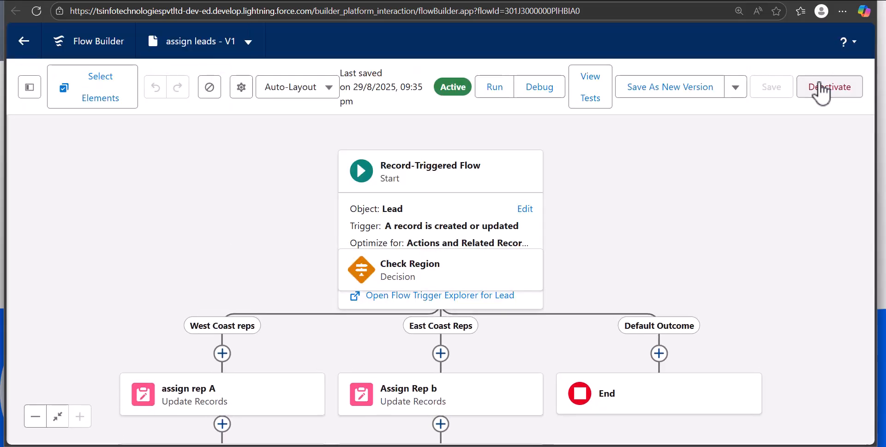
left_click(821, 88)
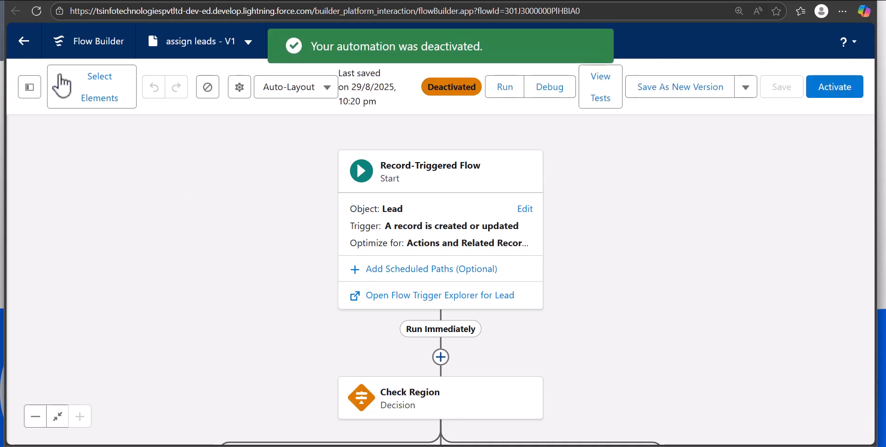
left_click(30, 50)
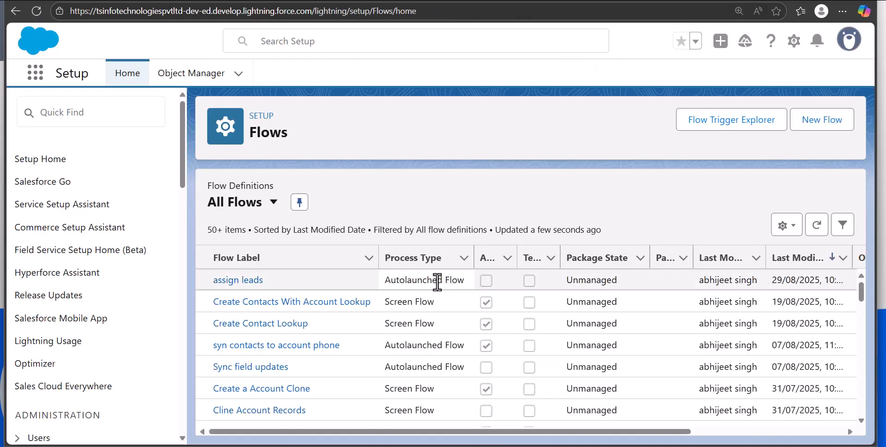
Create a new triggered automation of the type Record-Triggered Flow.
left_click(810, 134)
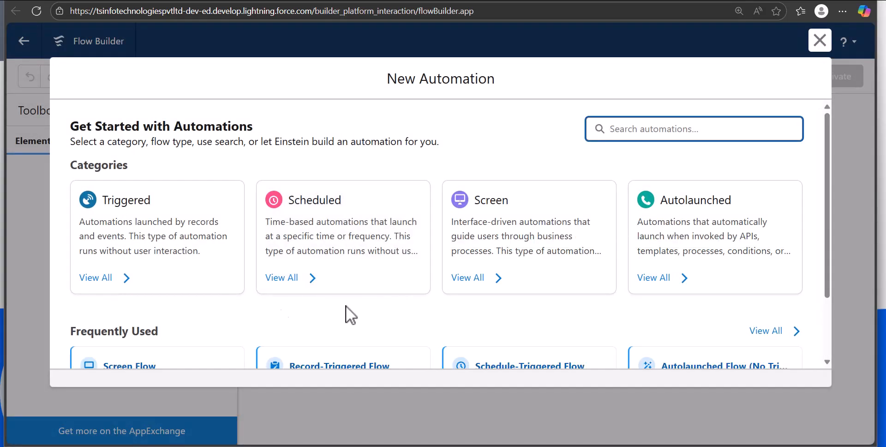
left_click(131, 228)
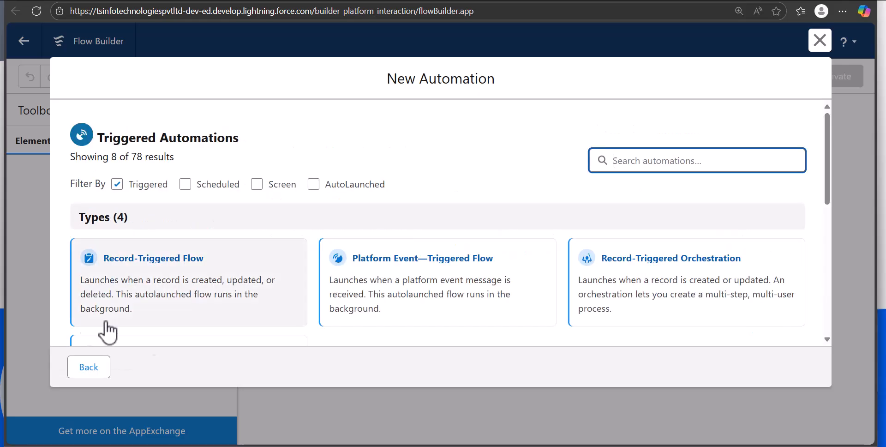
scroll(154, 258, "down", 1)
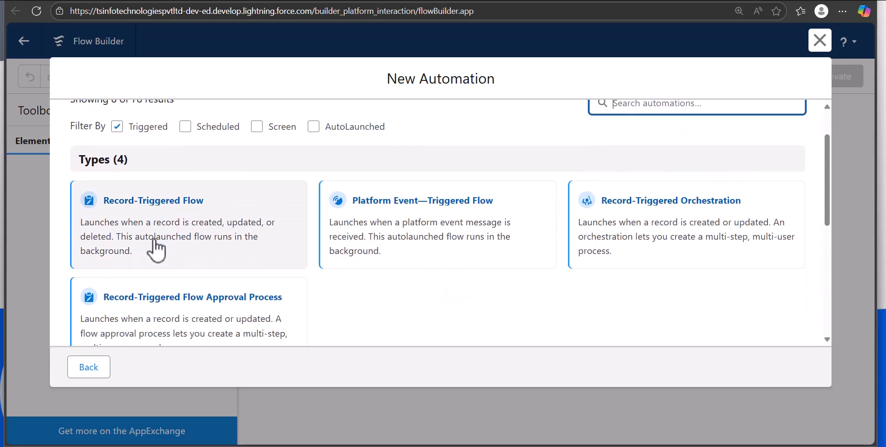
left_click(155, 248)
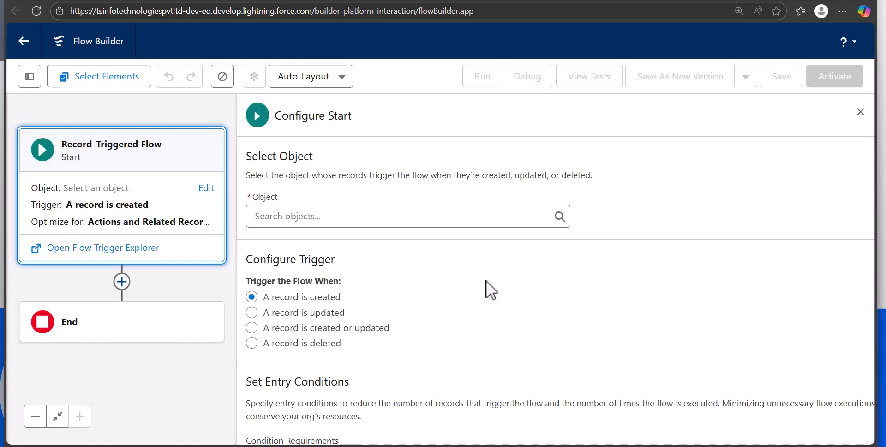
Set Lead as the object whose records trigger the flow.
left_click(418, 213)
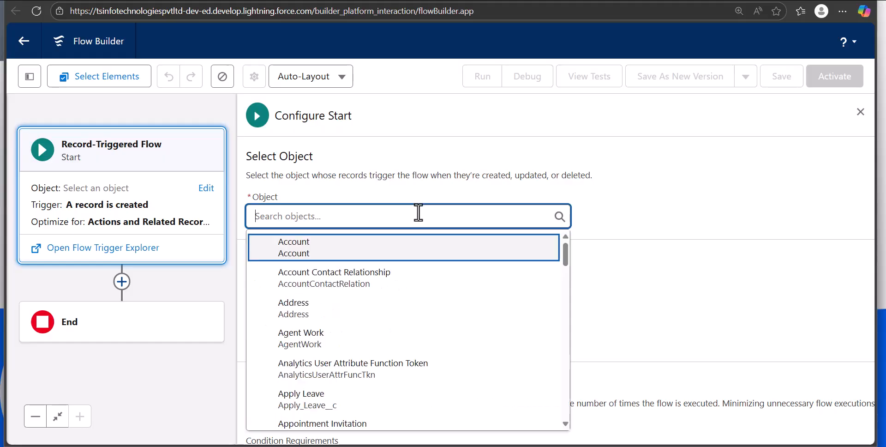
type("lead")
left_click(252, 238)
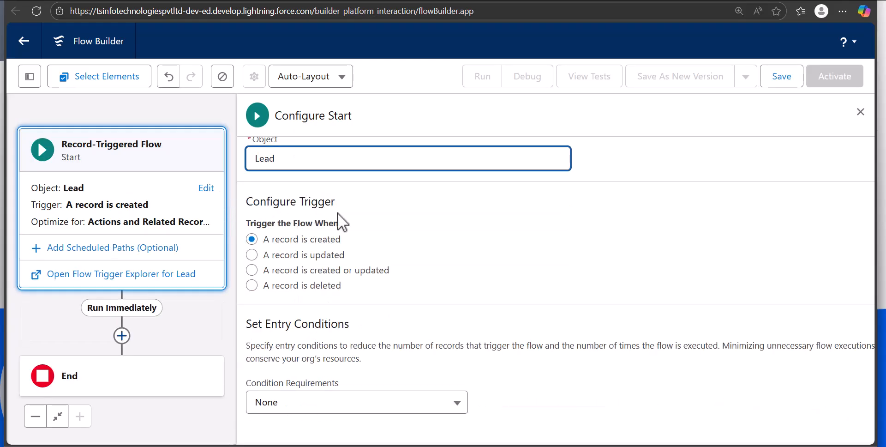
Trigger the flow when a record is created or updated, and optimize it for Actions and Related Records.
left_click(254, 271)
scroll(300, 220, "down", 1)
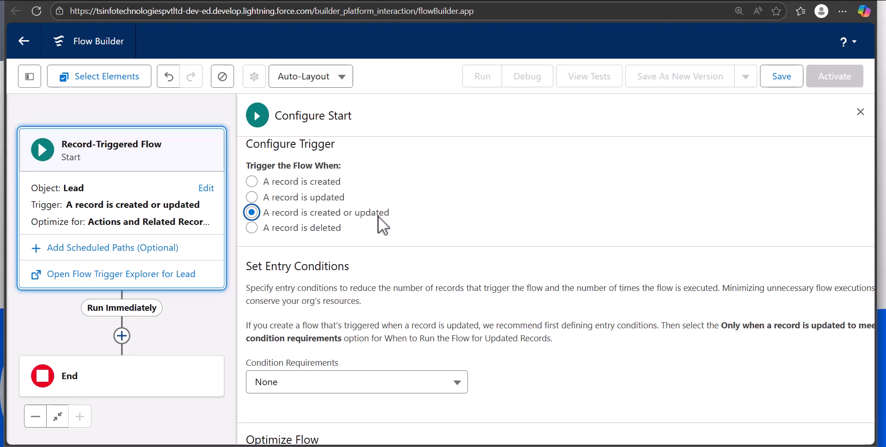
scroll(323, 233, "down", 1)
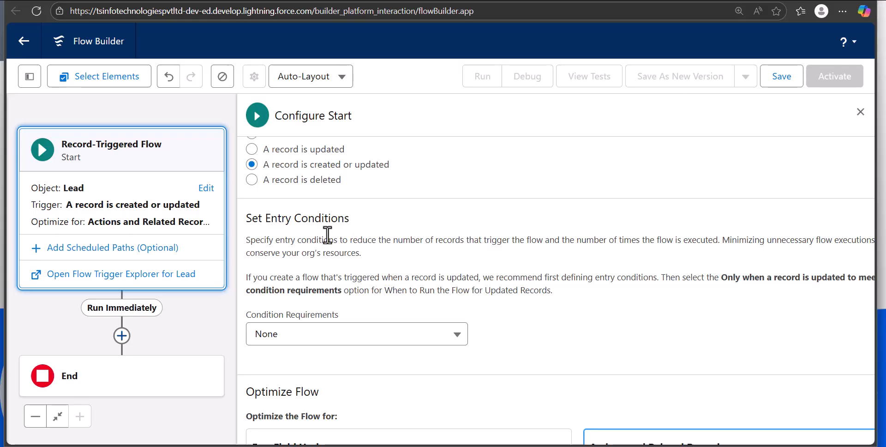
scroll(438, 315, "down", 4)
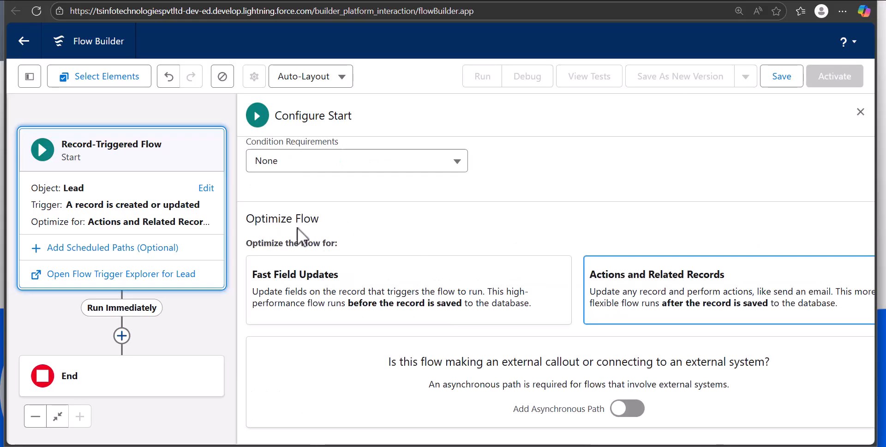
left_click(625, 296)
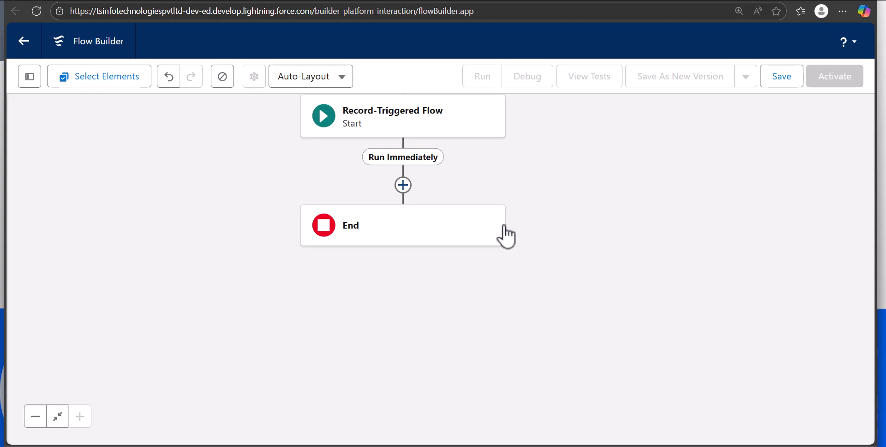
Add a Decision element labelled Check Region to the Run Immediately path between the start and end.
left_click(403, 185)
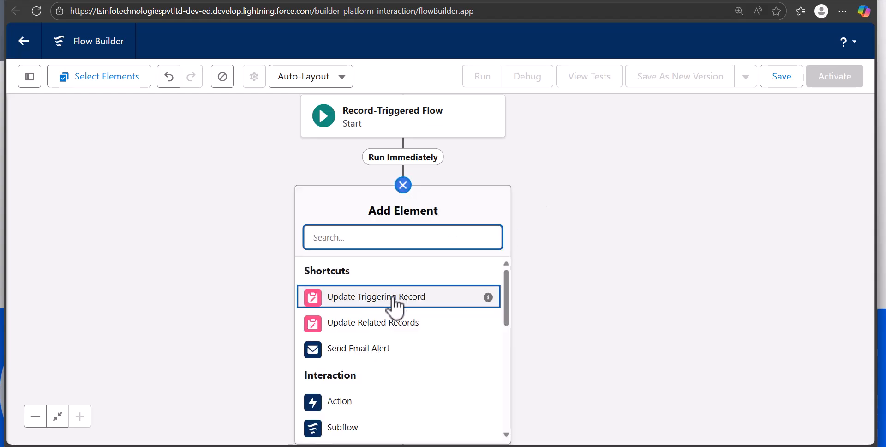
scroll(388, 319, "down", 4)
left_click(344, 359)
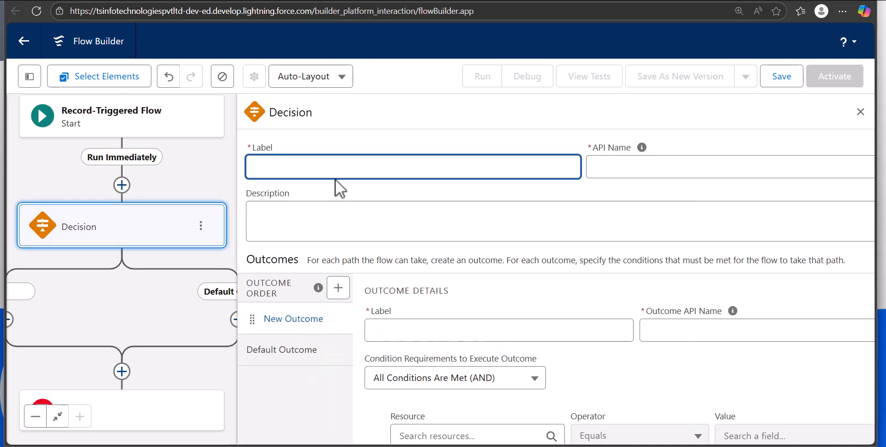
type("Check Region")
key("Tab")
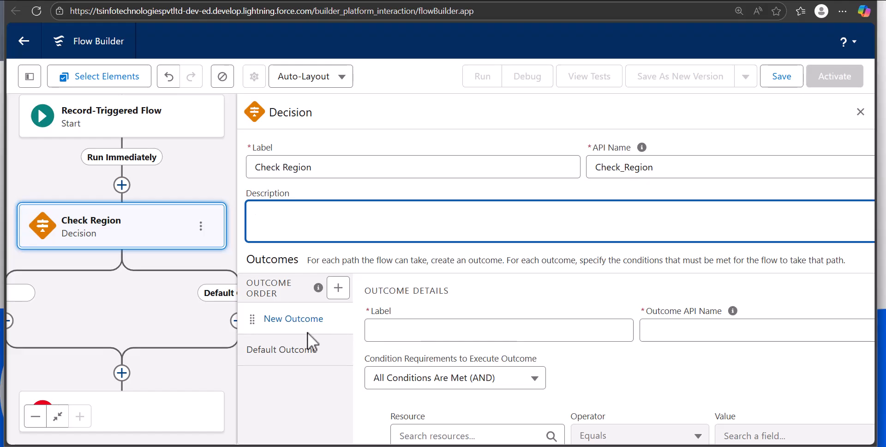
Label the decision's first outcome West Coast Reps and set its condition requirements to Any Condition Is Met (OR).
left_click(428, 333)
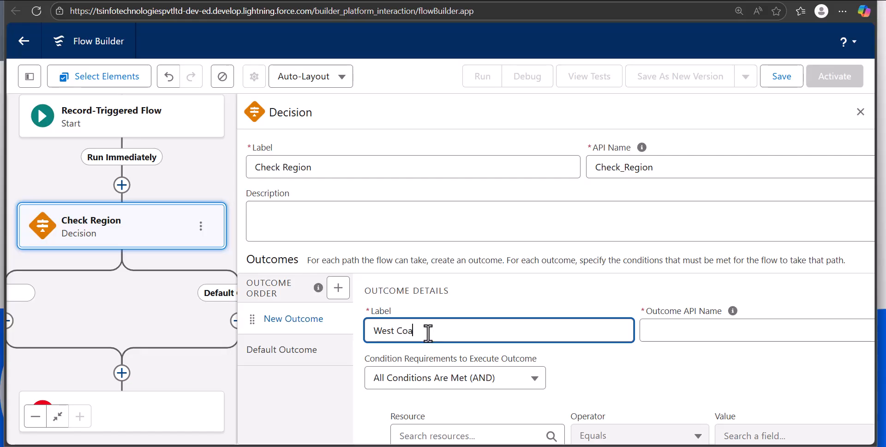
type("Reps")
left_click(726, 330)
scroll(756, 381, "down", 1)
scroll(629, 371, "down", 1)
scroll(483, 332, "up", 1)
left_click(475, 326)
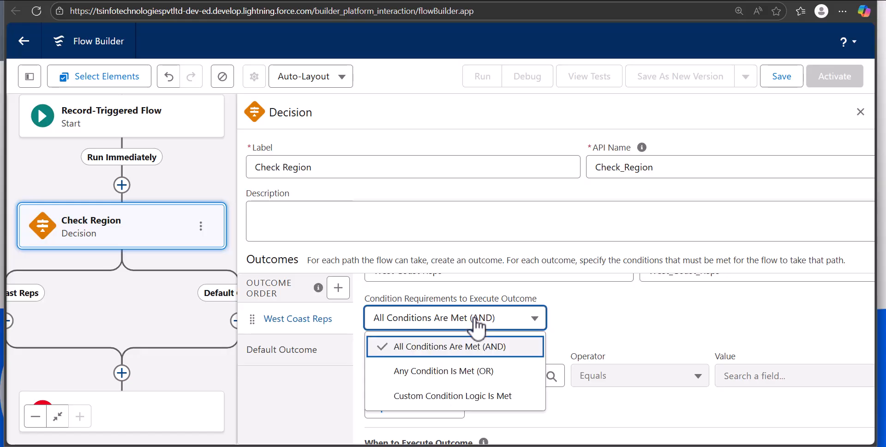
left_click(464, 371)
Set the West Coast Reps outcome's first condition to the triggering lead's State/Province Equals California.
left_click(480, 378)
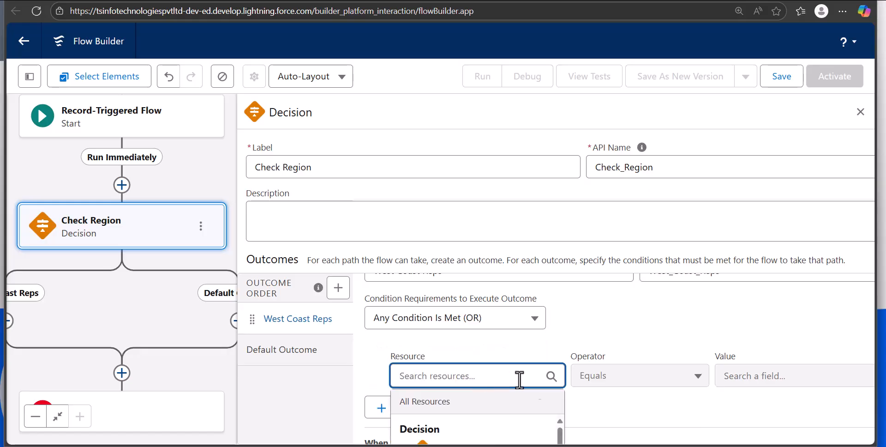
scroll(515, 364, "down", 5)
scroll(484, 409, "down", 3)
left_click(471, 401)
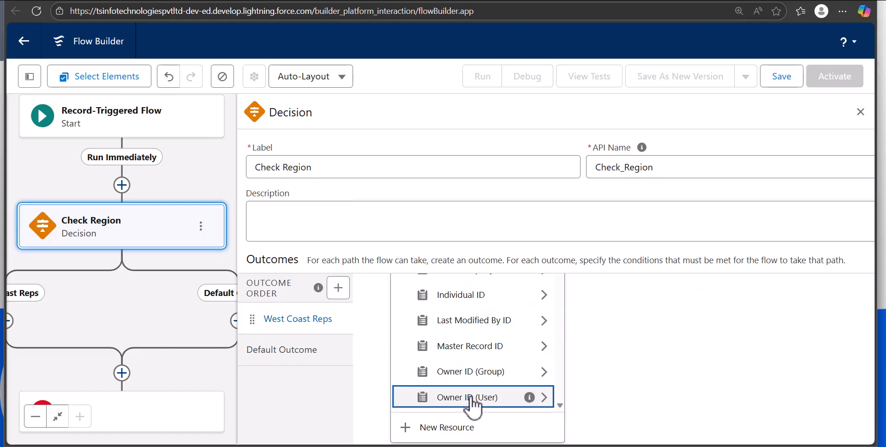
type("sta")
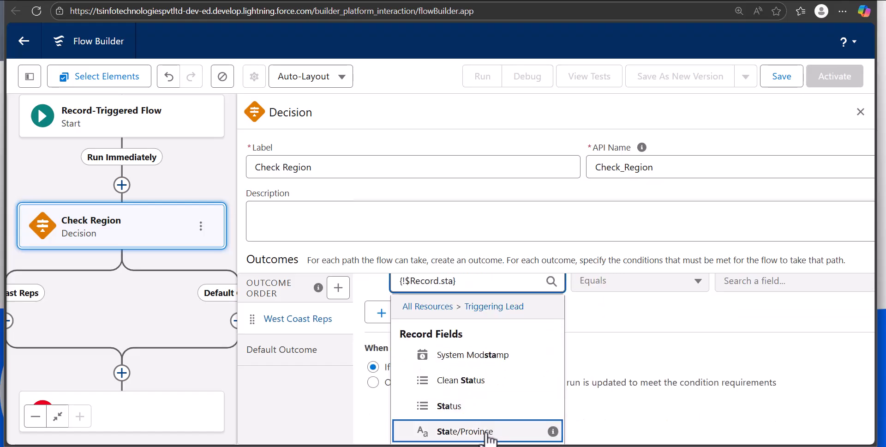
left_click(487, 431)
left_click(745, 317)
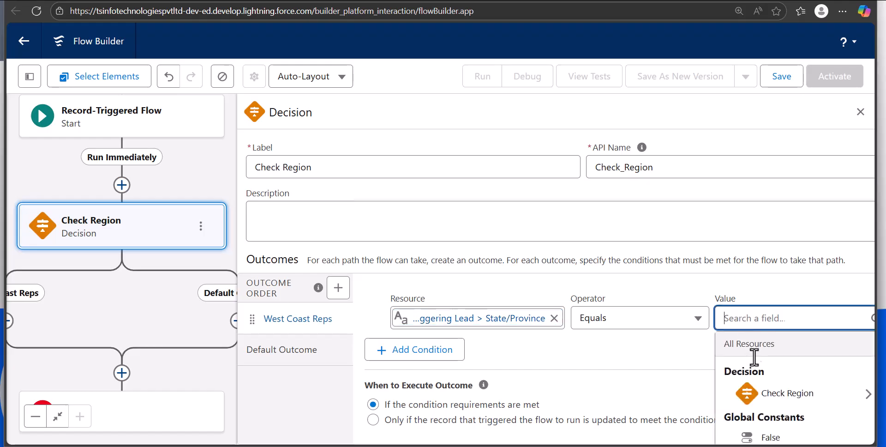
type("California")
left_click(699, 347)
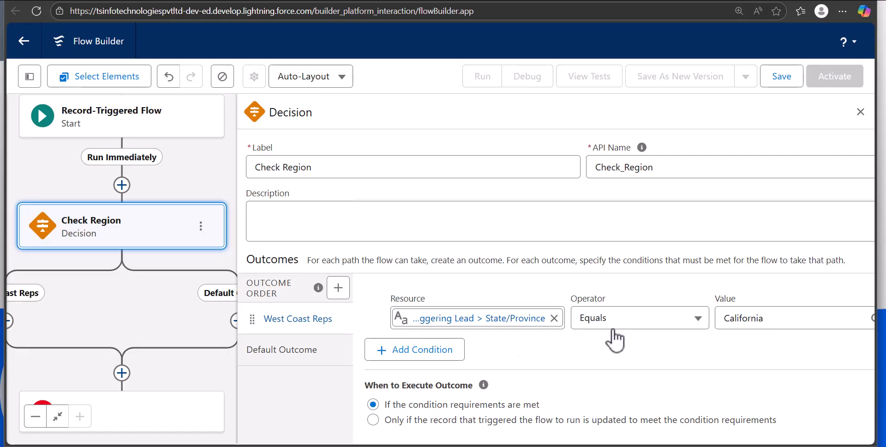
Add a second OR condition to West Coast Reps: the triggering lead's State/Province Equals Florida.
left_click(415, 349)
left_click(461, 365)
type("trigger")
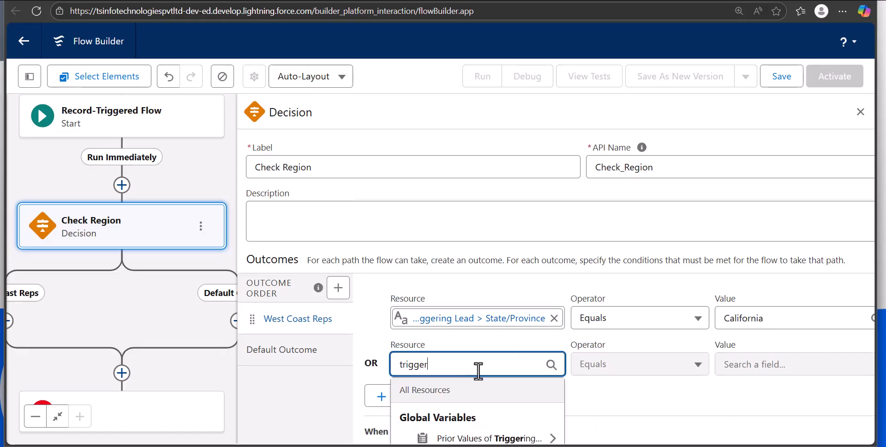
scroll(489, 368, "down", 2)
left_click(505, 383)
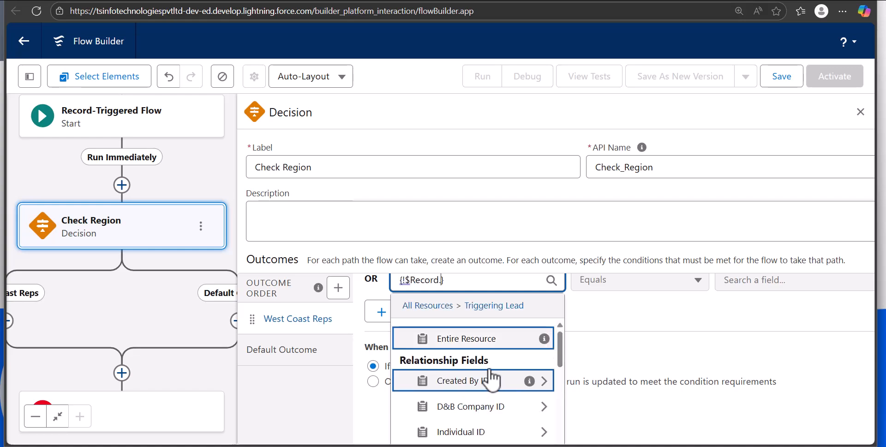
scroll(499, 387, "down", 5)
type("sta")
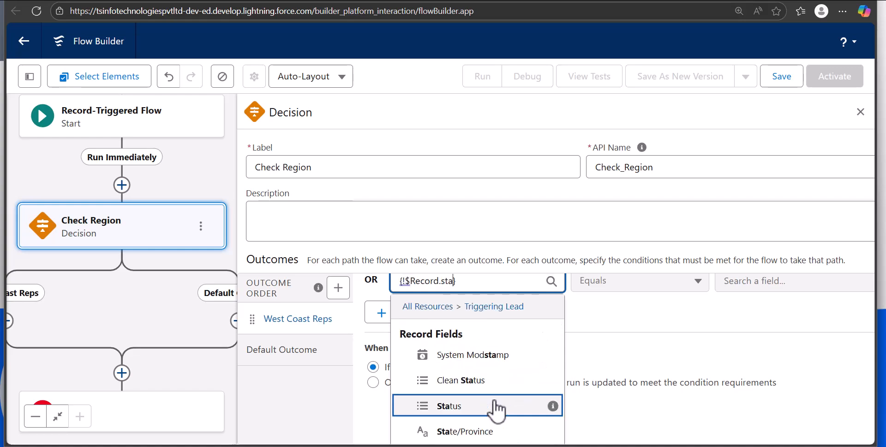
left_click(501, 430)
left_click(741, 317)
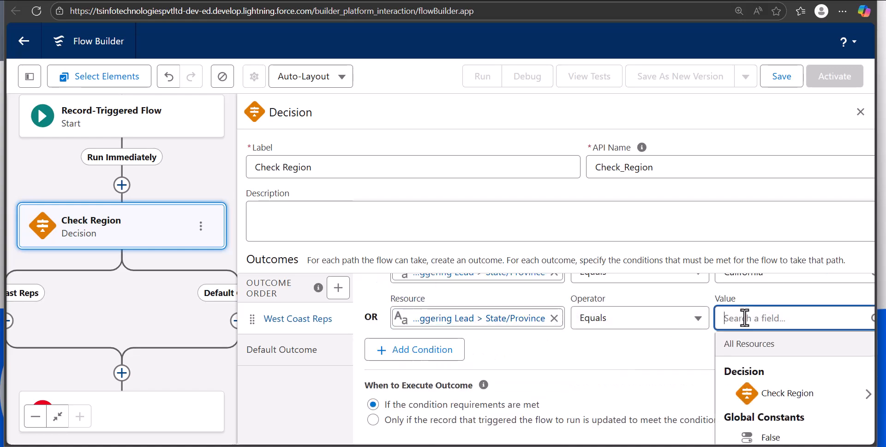
type("Florida")
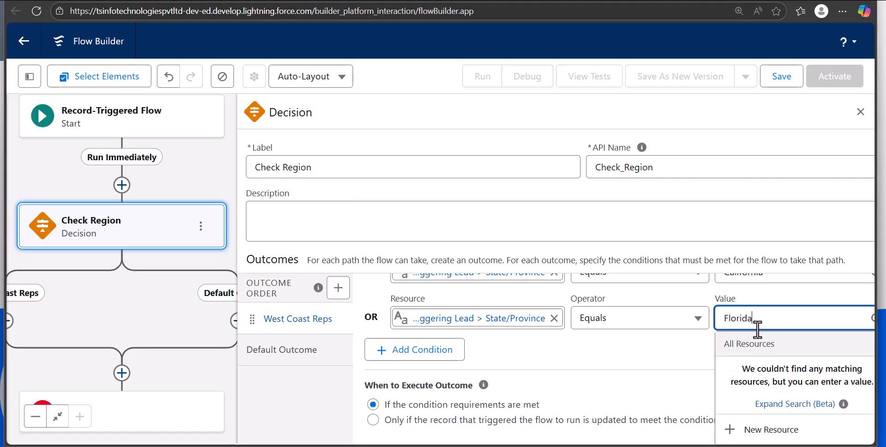
Add a third OR condition to West Coast Reps: the triggering lead's State/Province Equals Texas.
left_click(406, 349)
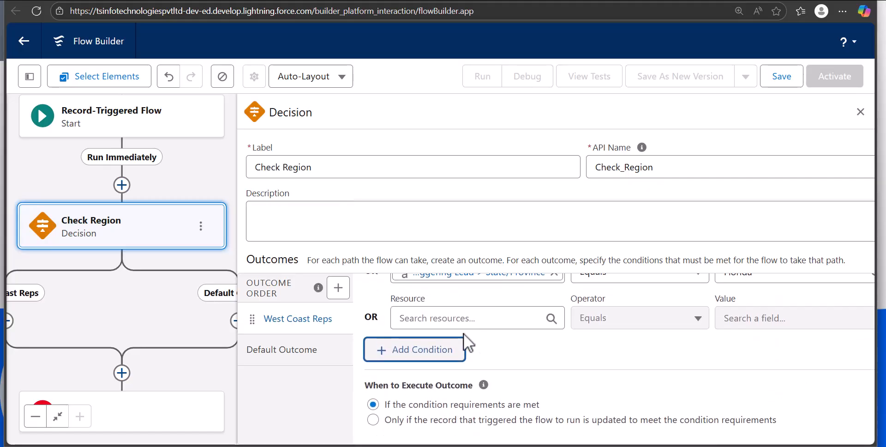
left_click(450, 318)
type("trigger")
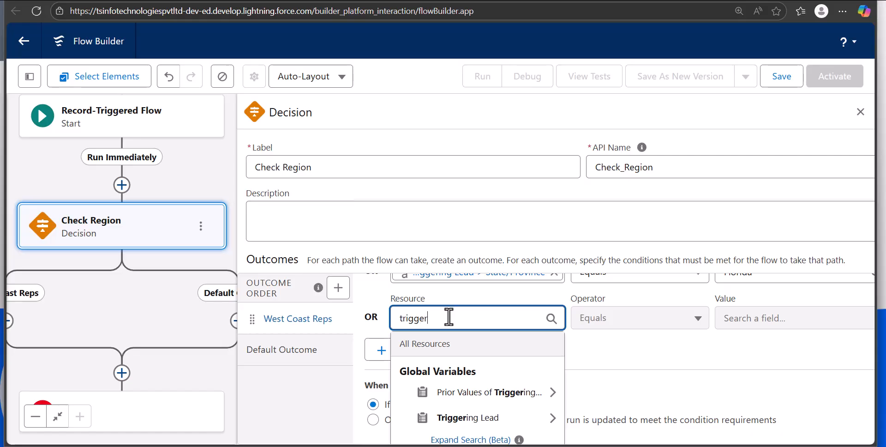
scroll(508, 355, "down", 1)
scroll(510, 357, "up", 1)
left_click(505, 431)
type("sta")
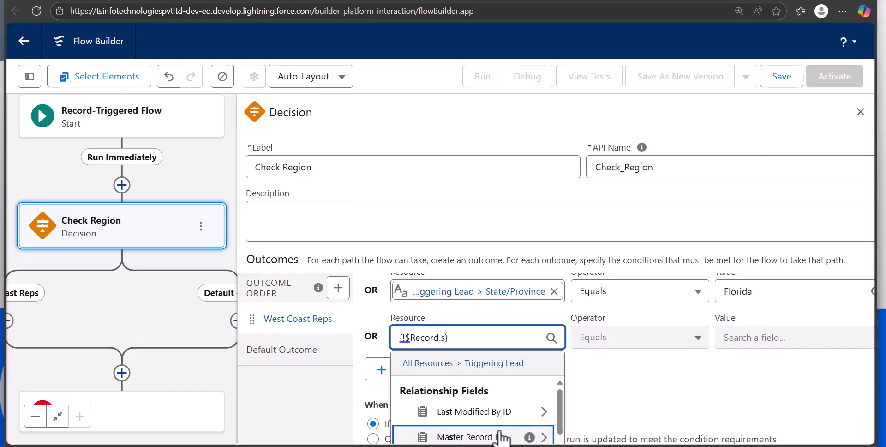
scroll(501, 436, "down", 3)
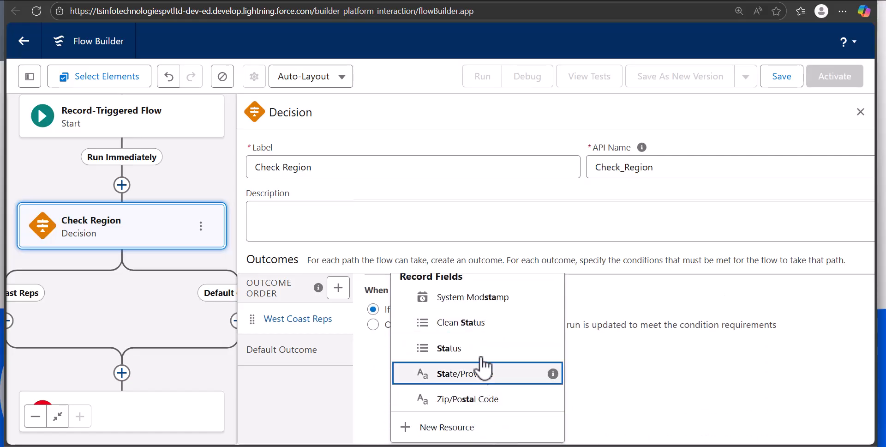
left_click(506, 375)
left_click(771, 375)
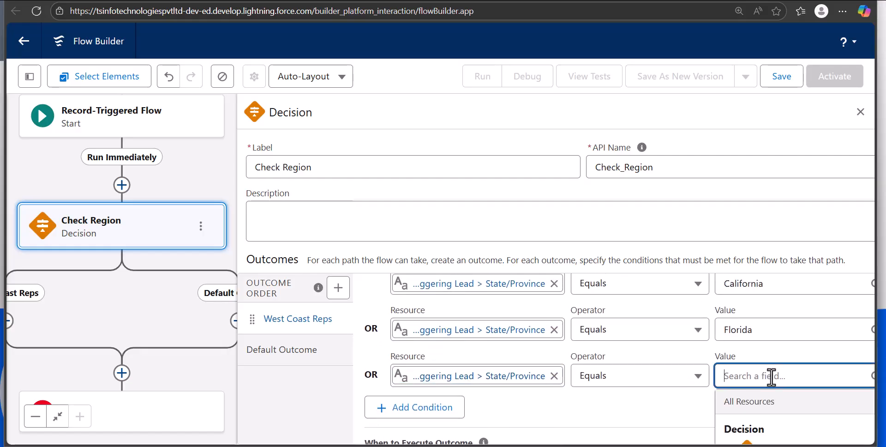
type("te")
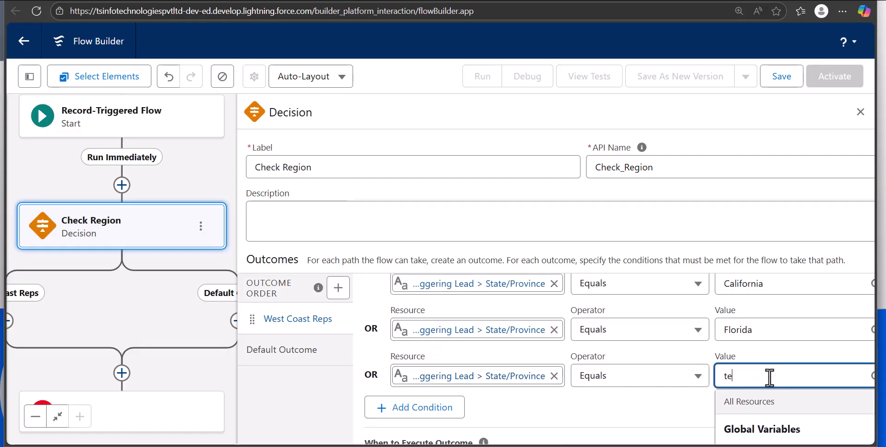
key("BackSpace")
key("BackSpace")
type("Texas")
left_click(712, 347)
scroll(691, 324, "up", 1)
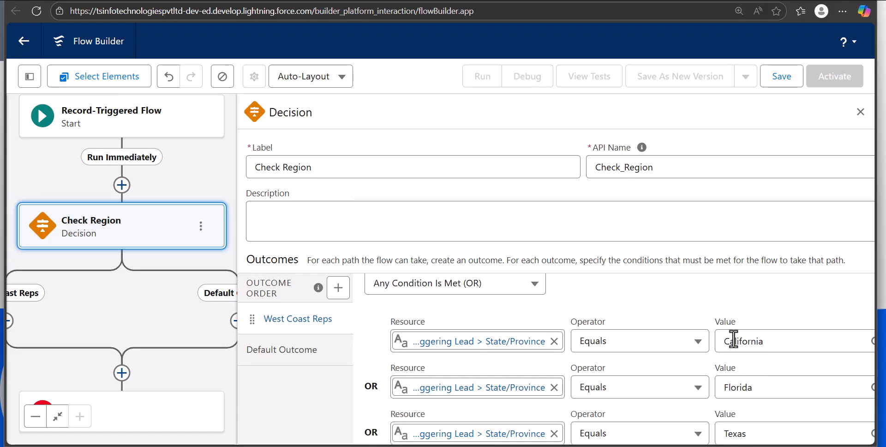
scroll(732, 401, "down", 2)
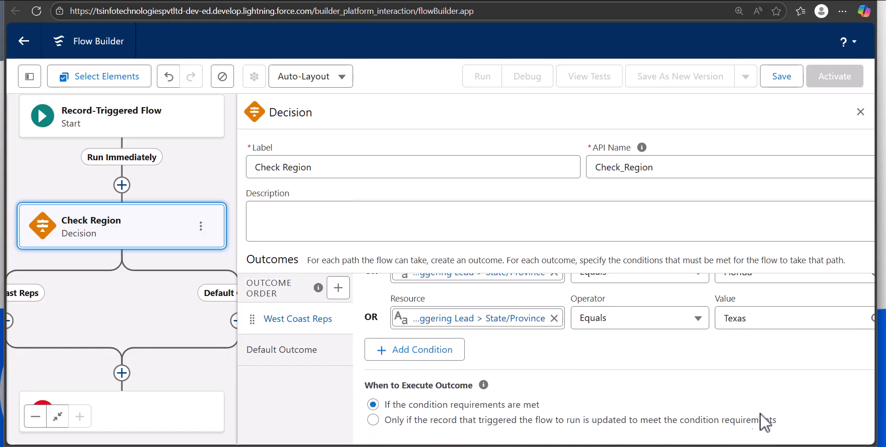
Add a second outcome labelled East Coast Reps and set its condition requirements to Any Condition Is Met (OR).
left_click(337, 295)
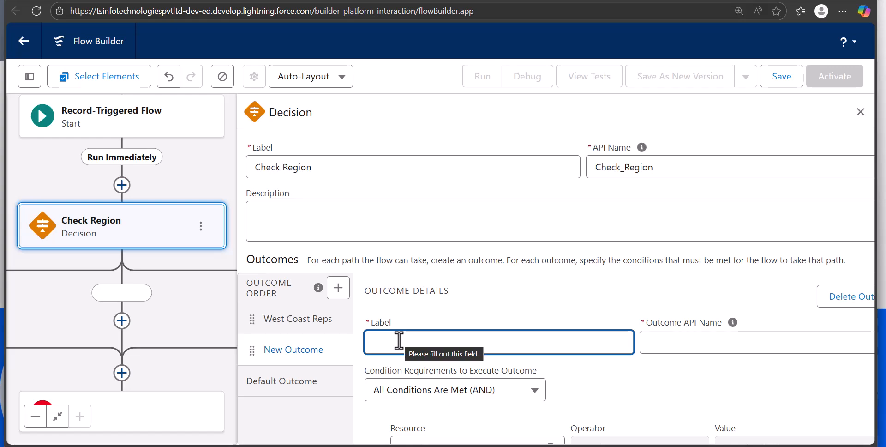
type("East Coast ")
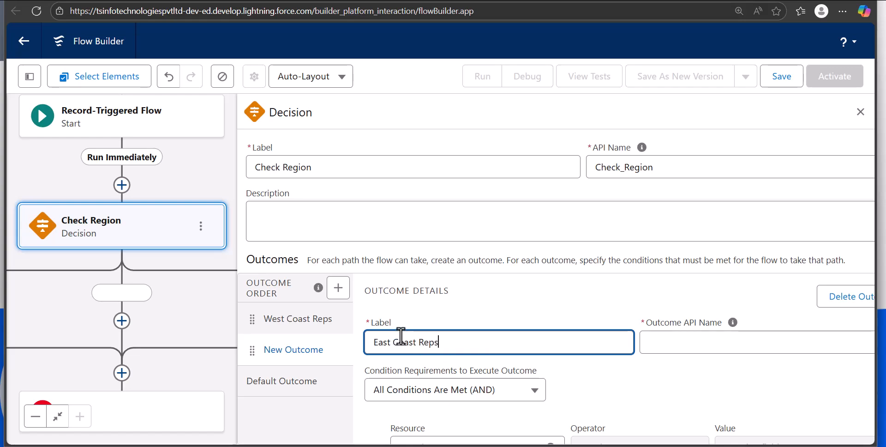
type("Reps")
left_click(710, 343)
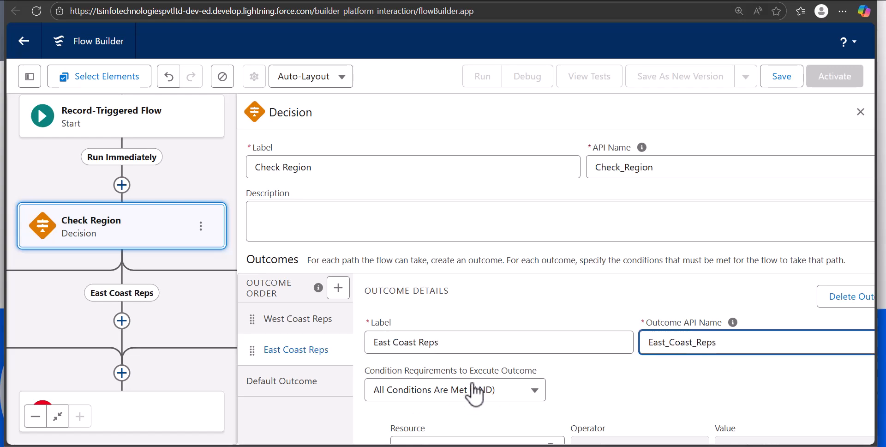
scroll(468, 387, "down", 3)
left_click(453, 277)
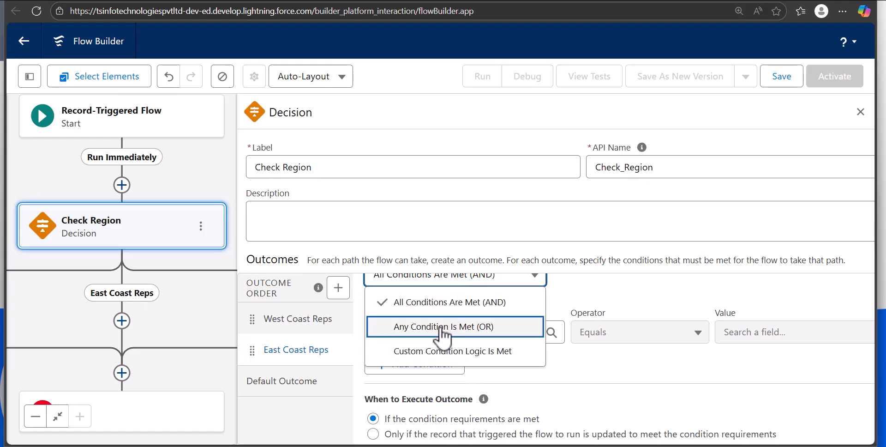
left_click(443, 328)
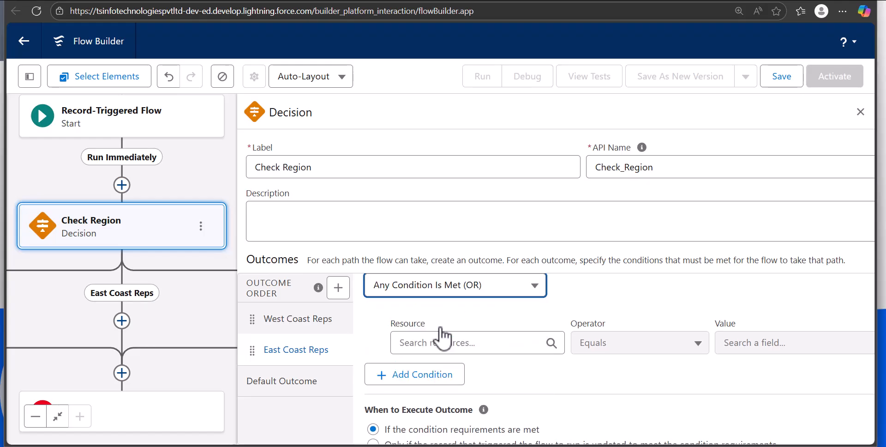
left_click(509, 289)
Set the East Coast Reps outcome's first condition to the triggering lead's State/Province Equals New York.
left_click(489, 343)
left_click(445, 345)
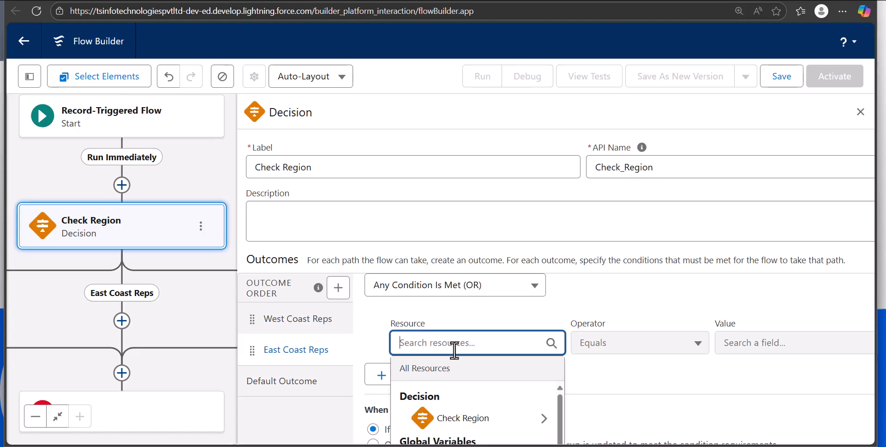
scroll(503, 354, "down", 3)
scroll(503, 355, "down", 2)
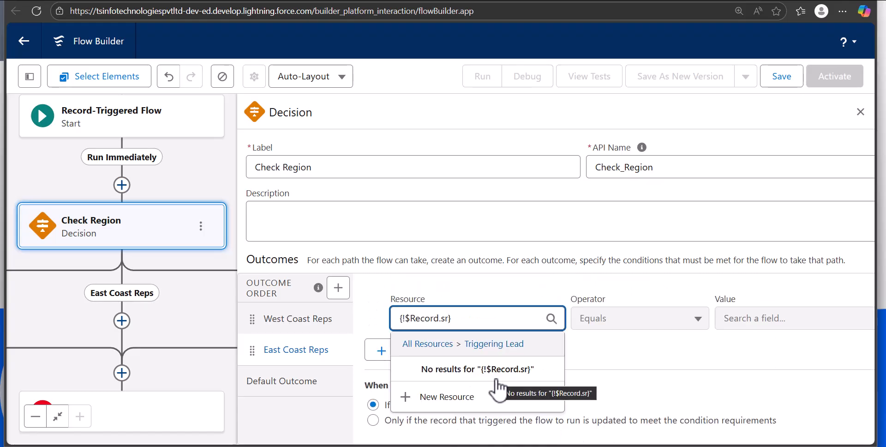
key("BackSpace")
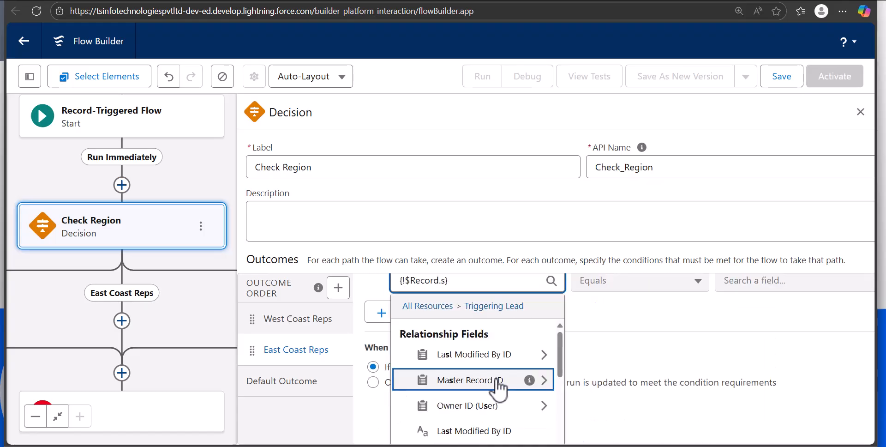
type("ta")
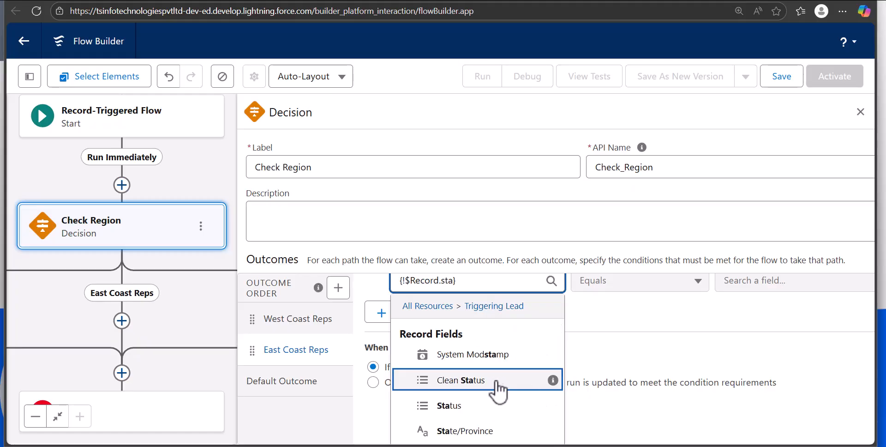
left_click(498, 429)
left_click(751, 322)
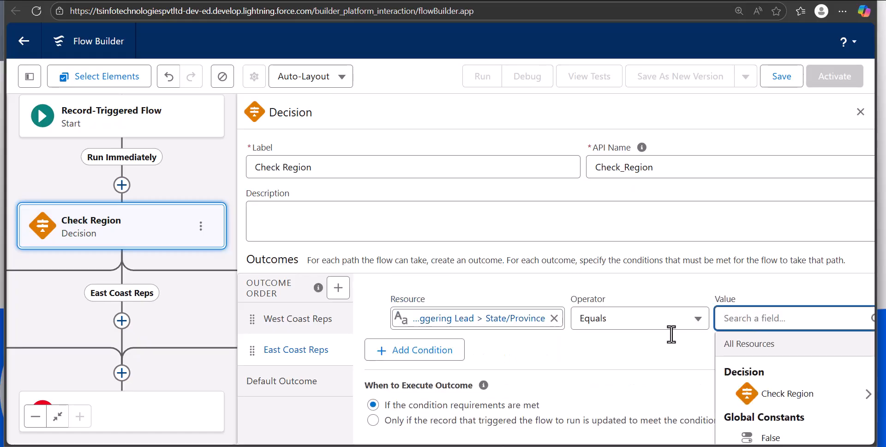
type("New York")
Add an OR condition to East Coast Reps with the triggering lead's State/Province Equals Washington, and close the decision's settings.
left_click(414, 350)
left_click(468, 365)
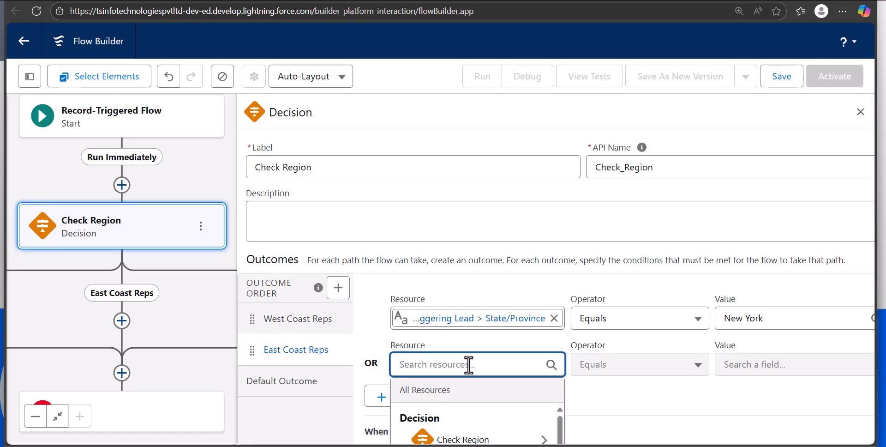
type("Tr")
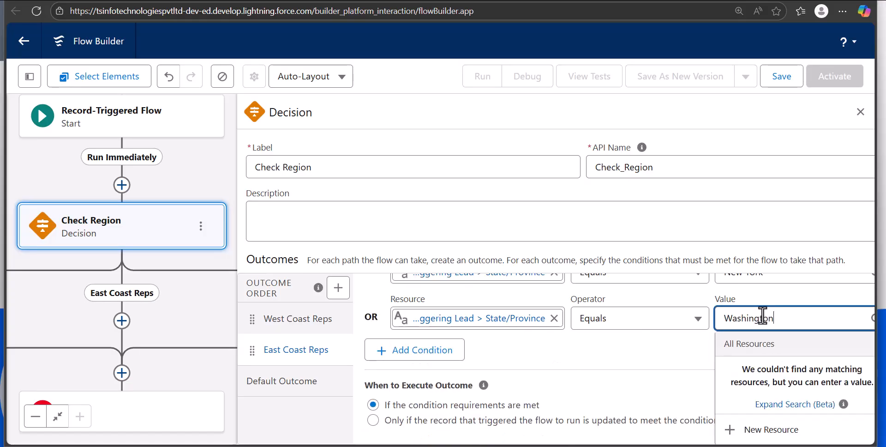
left_click(653, 364)
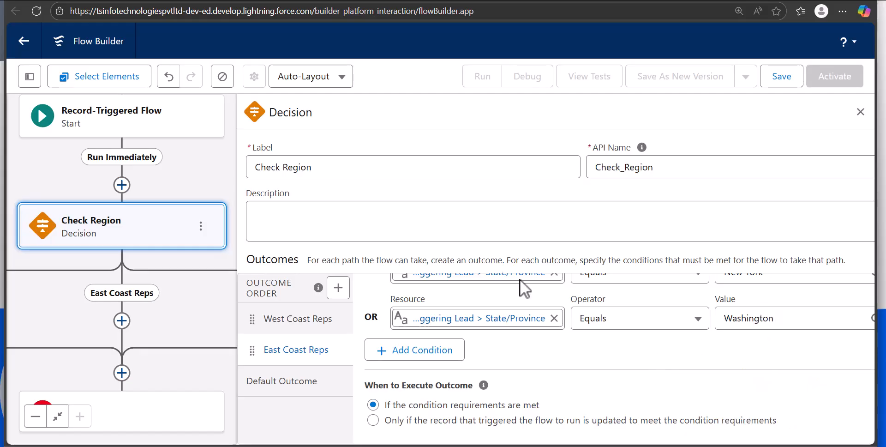
scroll(546, 294, "up", 1)
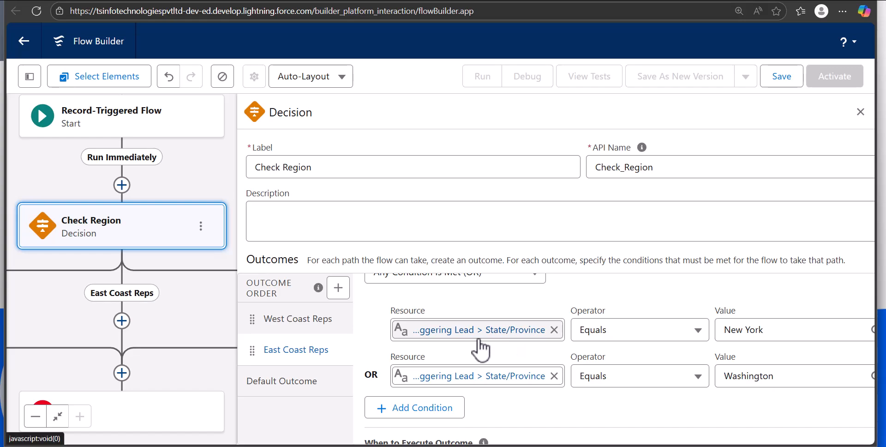
key("Escape")
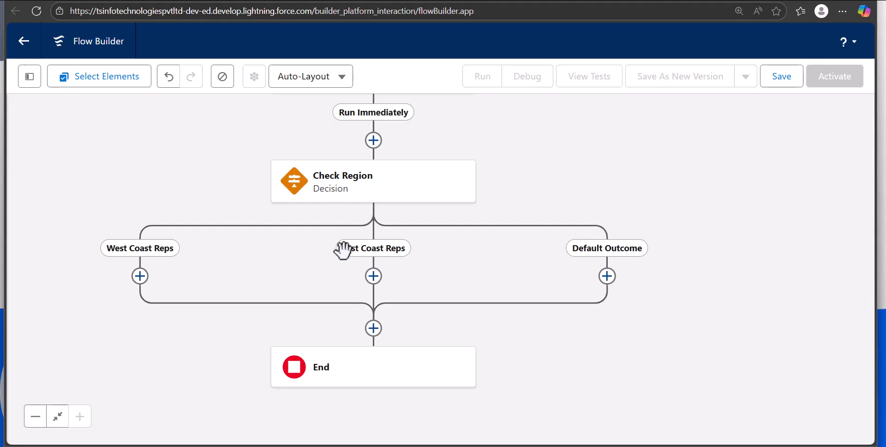
Add an Update Triggering Record element labelled Assing Leads to Rep A under West Coast Reps, with Owner ID as the field to set.
left_click_drag(223, 203, 233, 198)
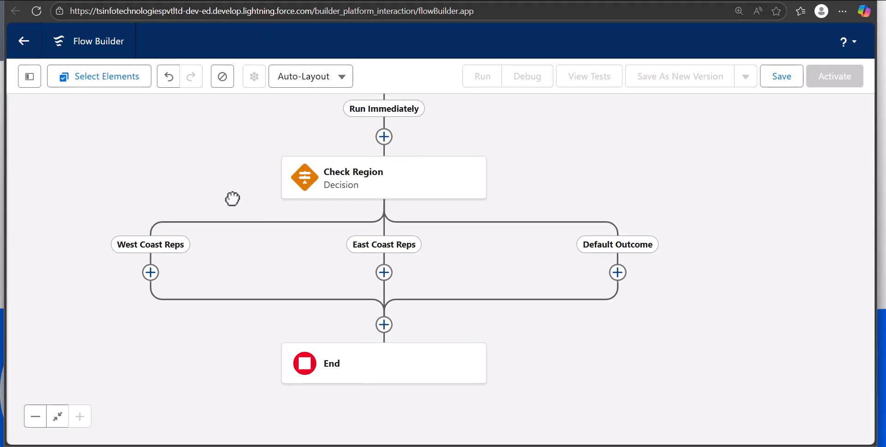
left_click(150, 272)
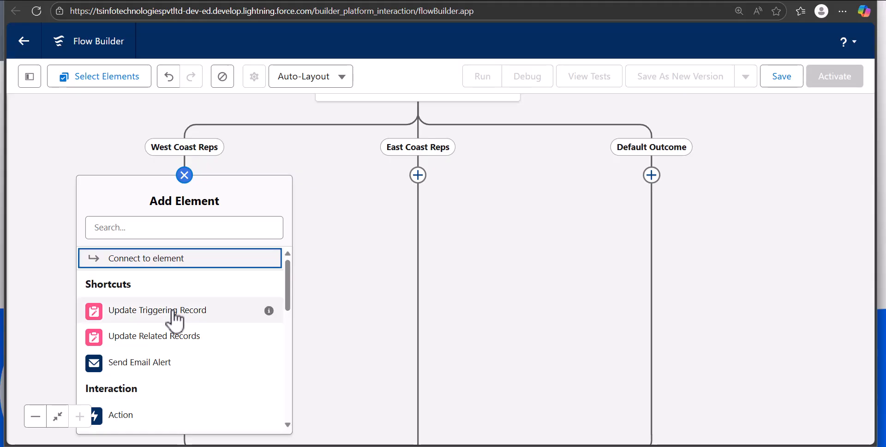
left_click(173, 310)
type("Assing Leads to Tep A")
scroll(359, 196, "down", 3)
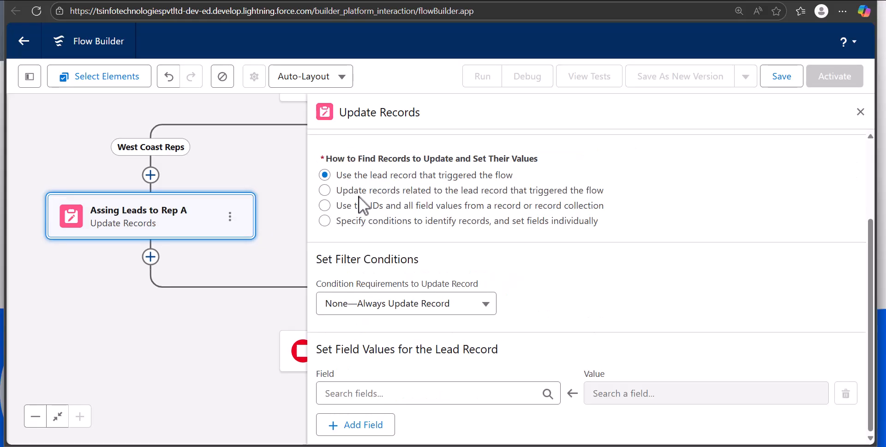
left_click(381, 392)
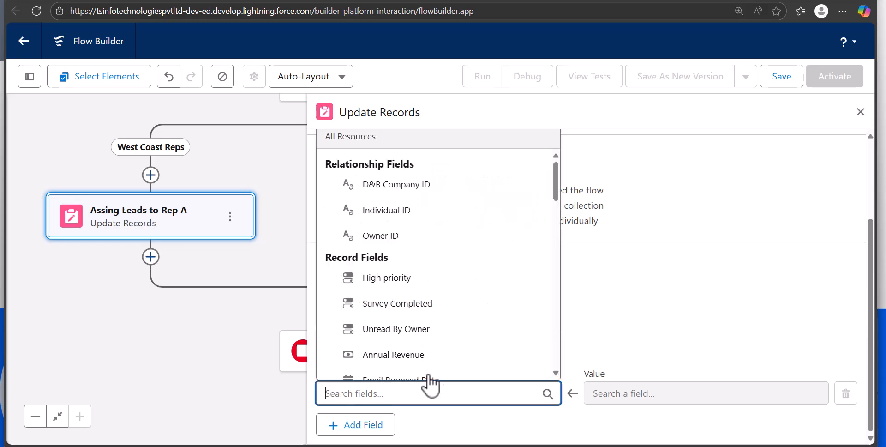
left_click(421, 237)
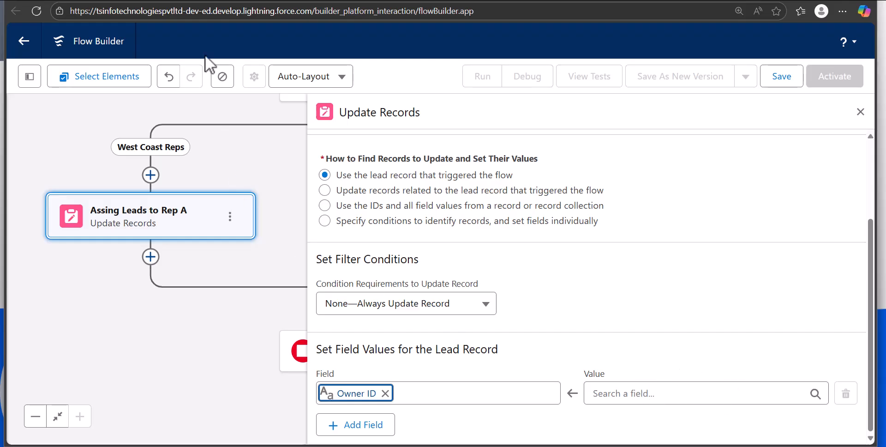
Switch to Salesforce Setup and find the Users page to list the admin users.
left_click(262, 1)
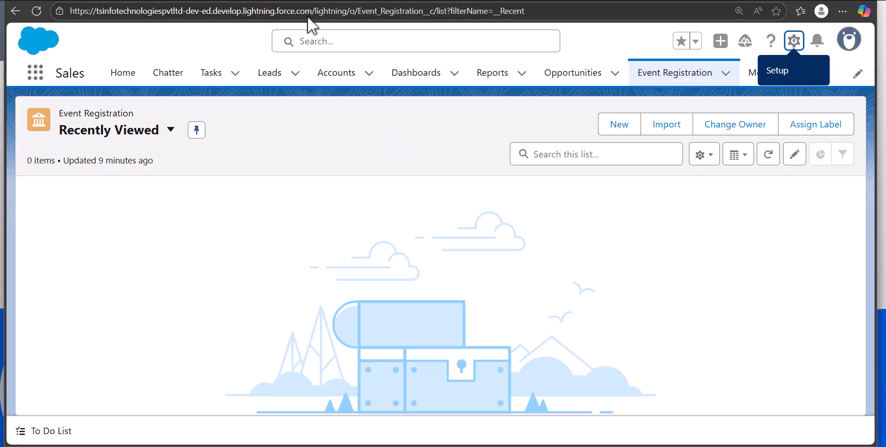
left_click(315, 1)
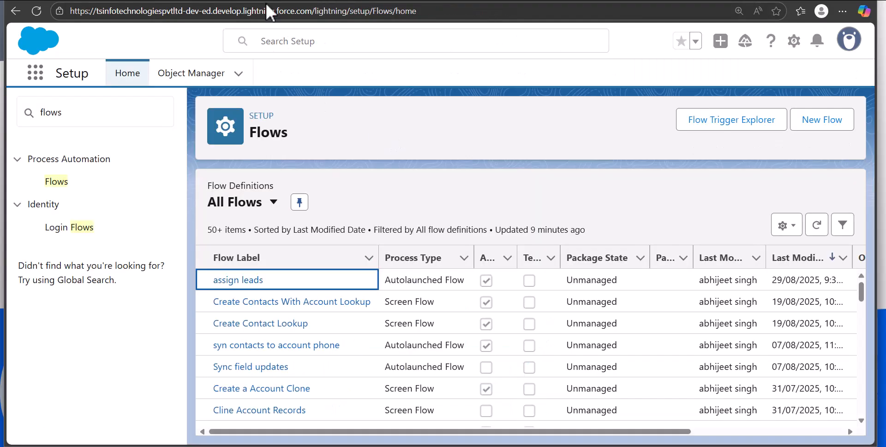
double_click(66, 112)
type("users")
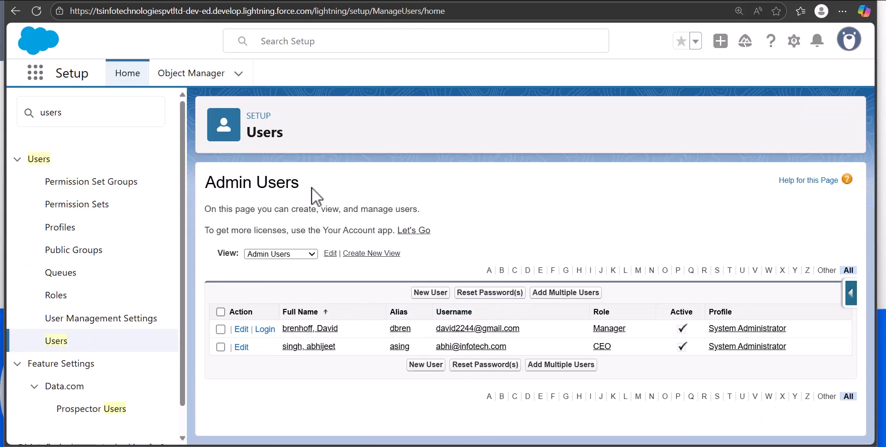
Examine the user ID in the page address of both admin users' detail pages and return to the flow's Owner ID value.
left_click(318, 347)
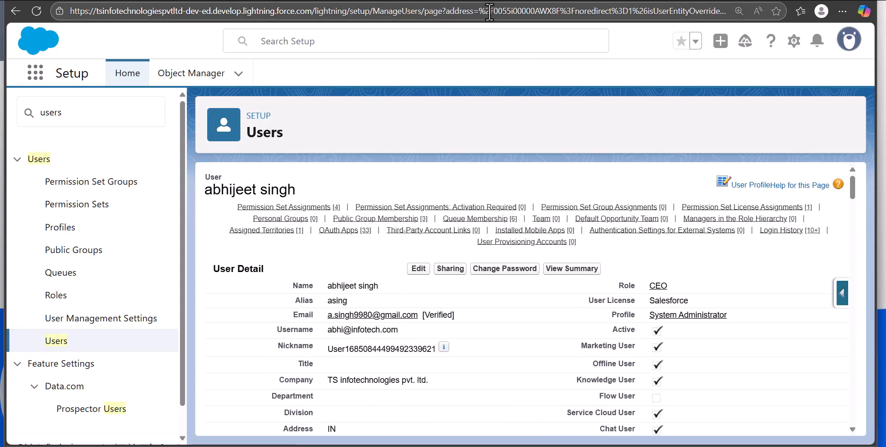
left_click_drag(489, 12, 564, 17)
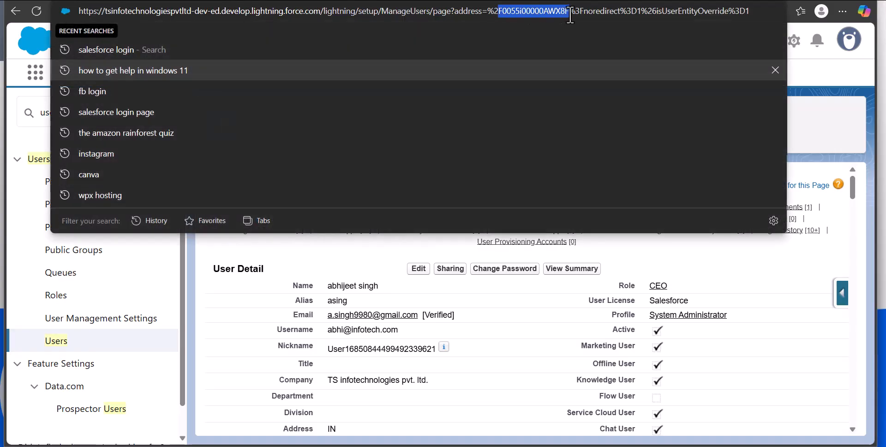
left_click(786, 285)
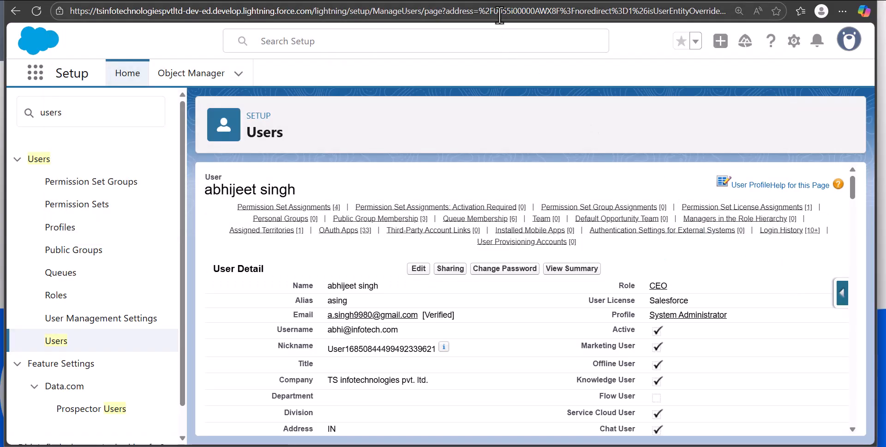
left_click(477, 0)
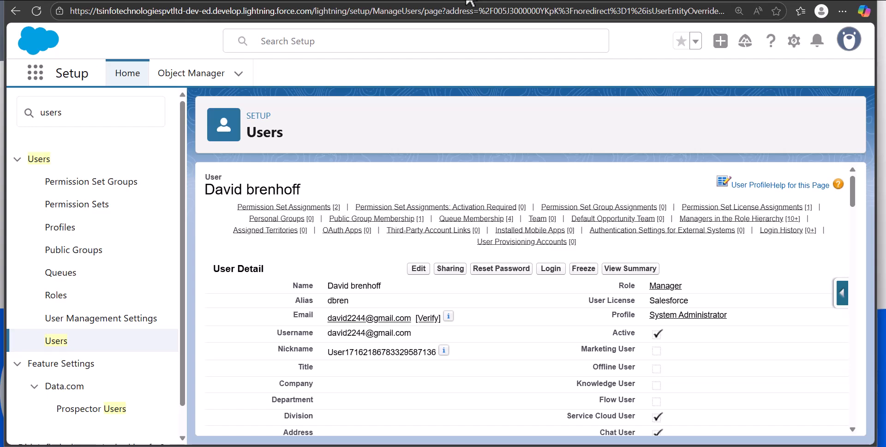
left_click(467, 1)
left_click(628, 394)
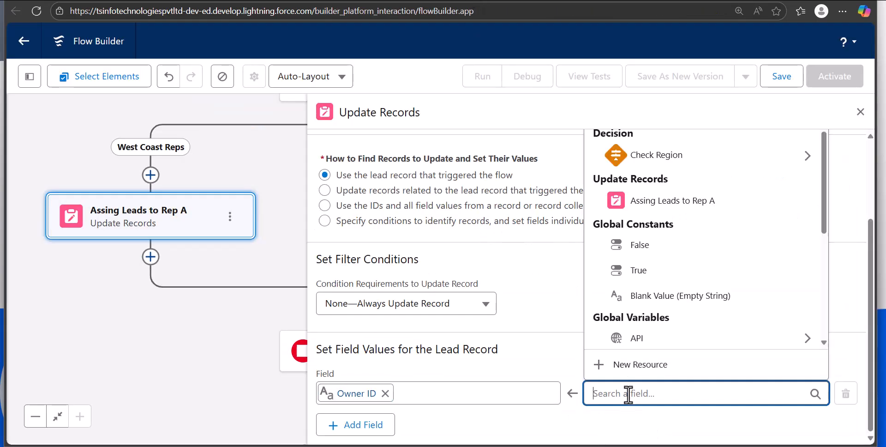
left_click(544, 356)
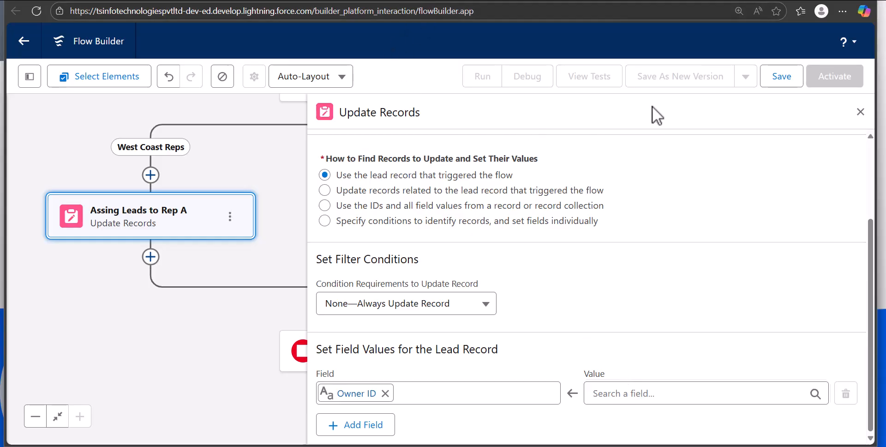
Switch to Workbench, accept the terms of service and log in with Salesforce to the Production environment.
left_click(711, 0)
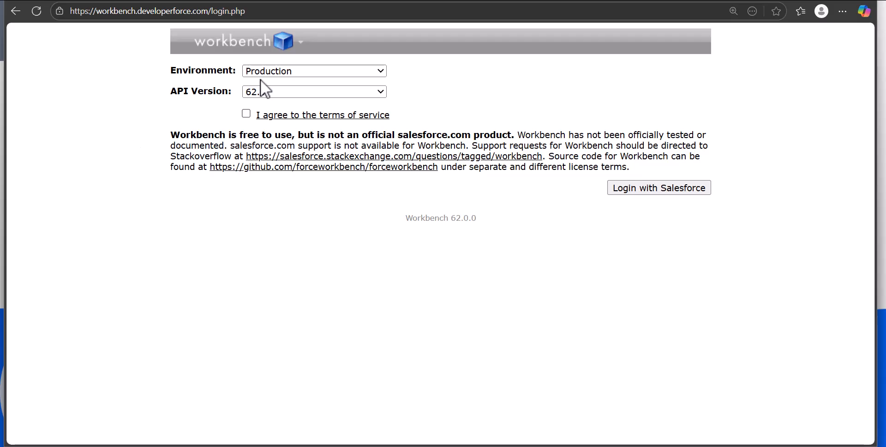
left_click(248, 114)
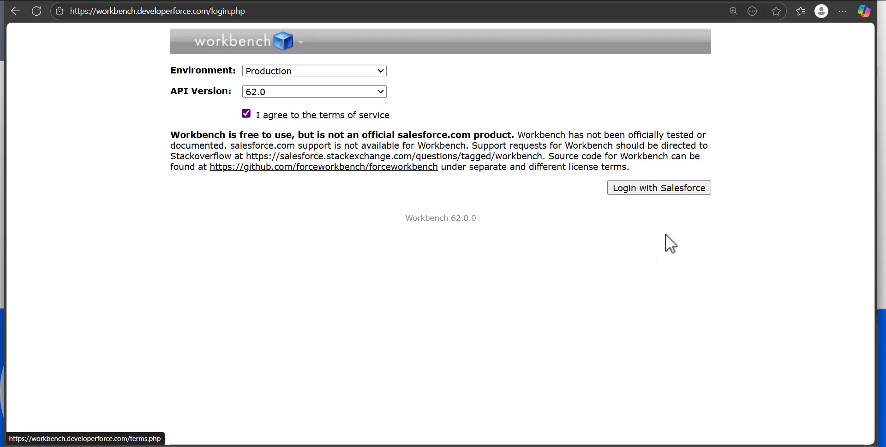
left_click(651, 187)
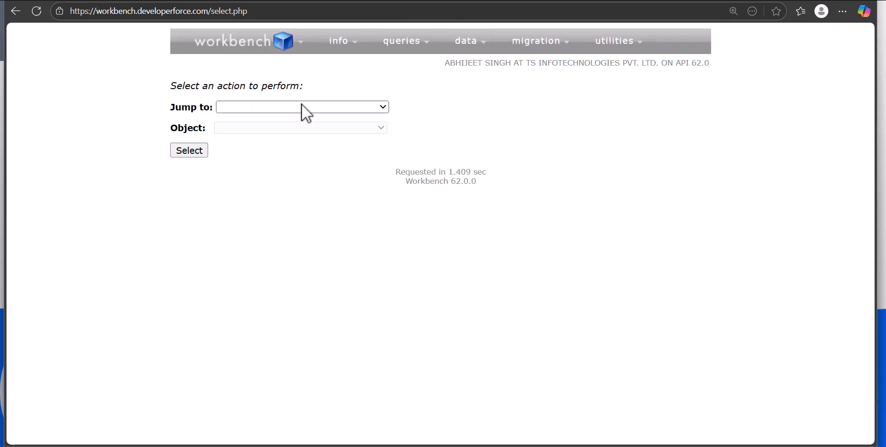
Open a SOQL Query in Workbench for the User object.
left_click(303, 107)
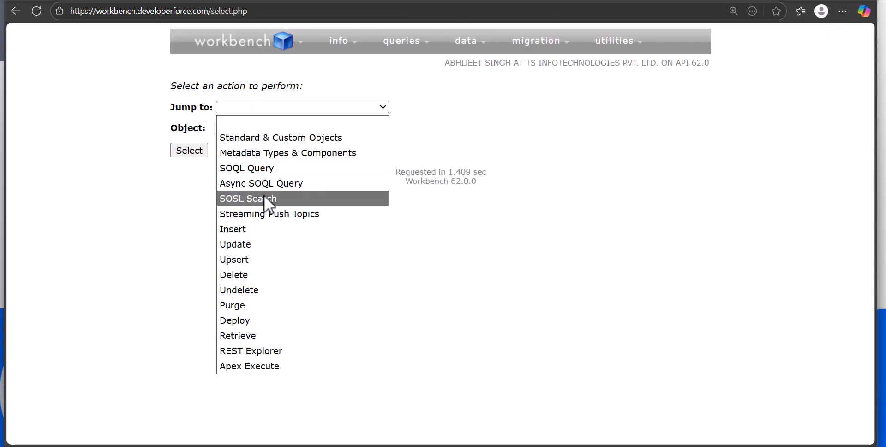
left_click(247, 169)
left_click(308, 130)
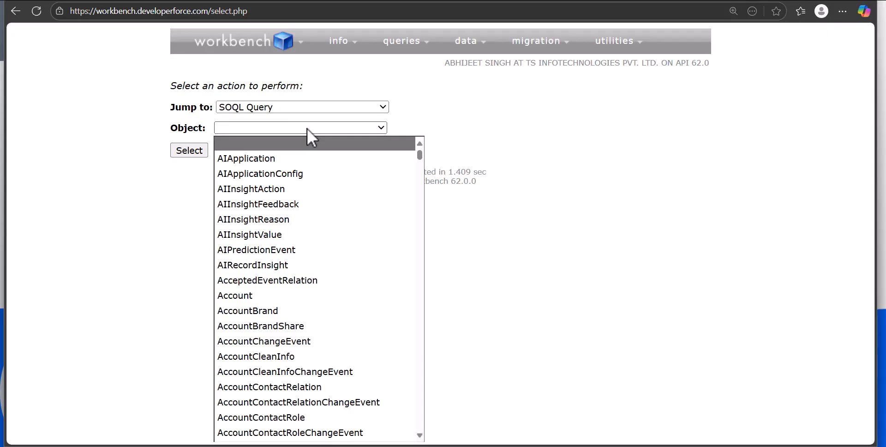
type("user")
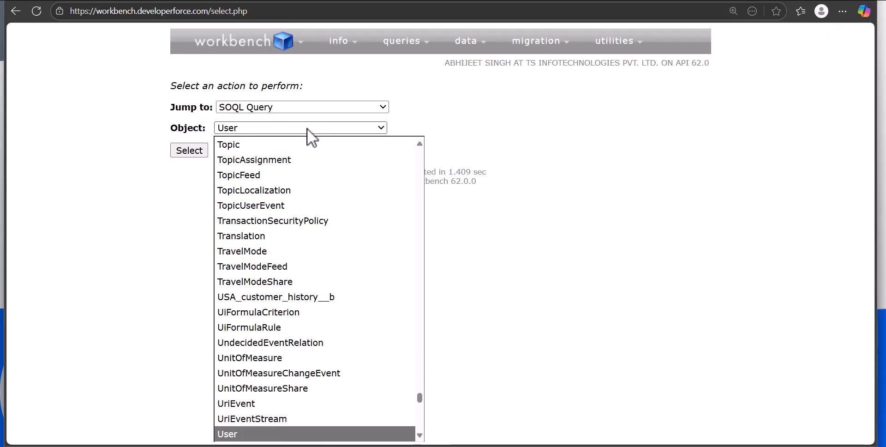
left_click(287, 432)
left_click(207, 151)
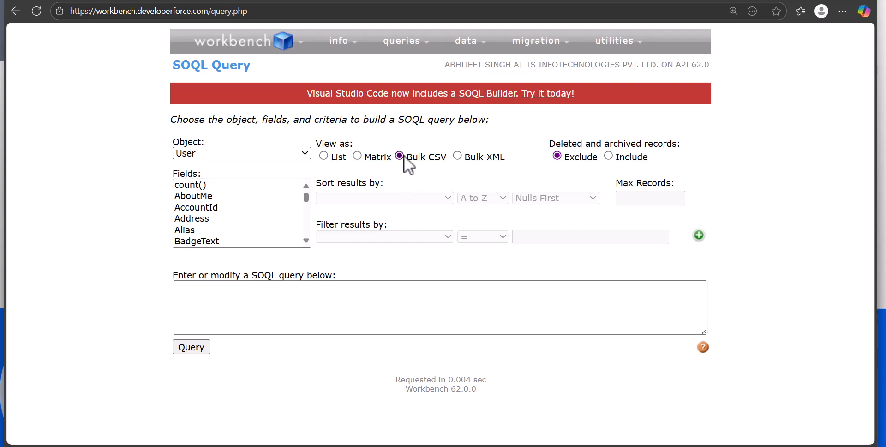
Set the User query's results to be viewed as Bulk CSV.
left_click(331, 156)
left_click(421, 161)
scroll(209, 204, "down", 2)
scroll(210, 205, "up", 2)
scroll(208, 196, "down", 2)
scroll(202, 205, "up", 2)
Query the Alias and Id fields of the User object and download the completed batch's results.
left_click(193, 230)
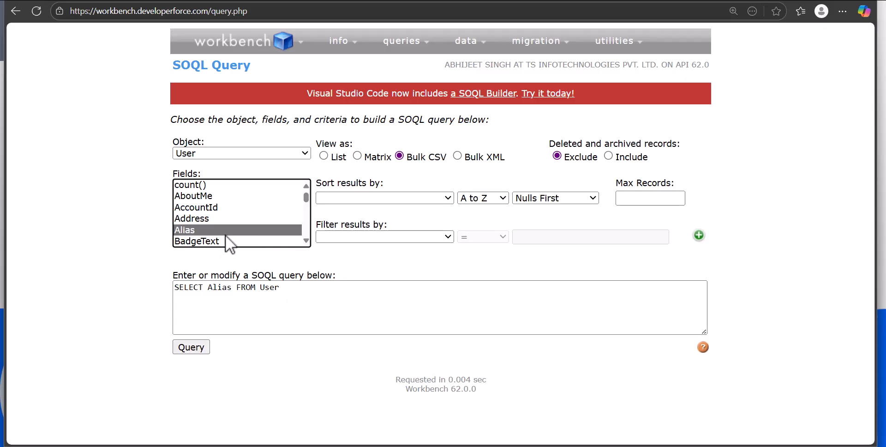
scroll(237, 227, "down", 4)
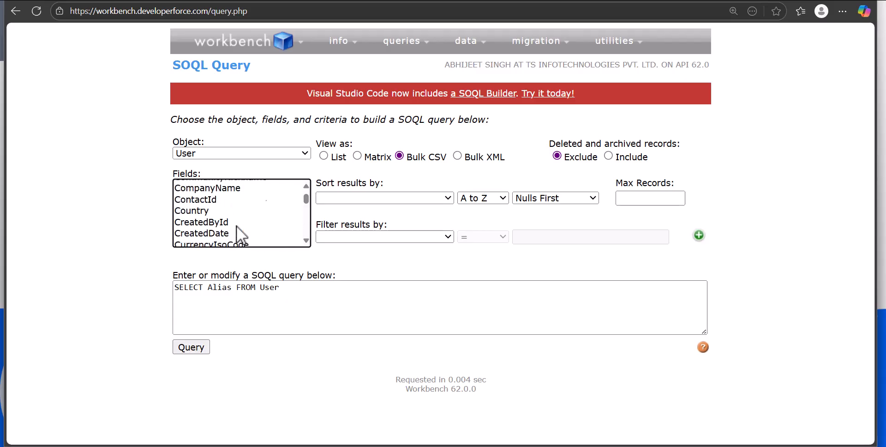
scroll(236, 226, "down", 8)
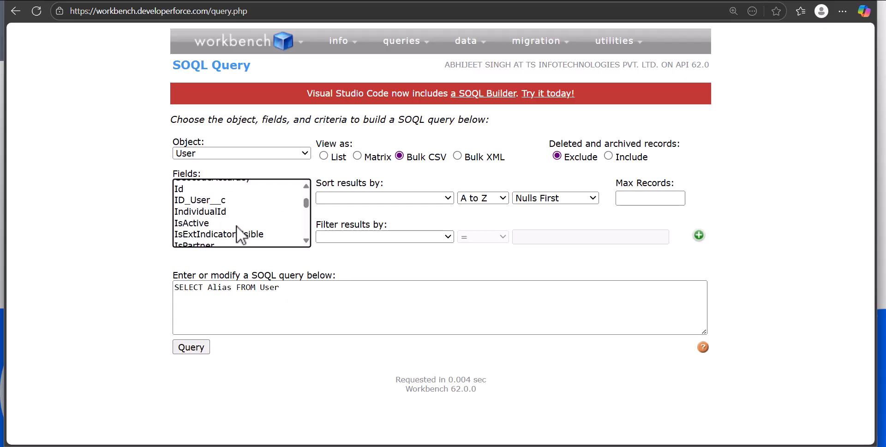
left_click(188, 188, "ctrl")
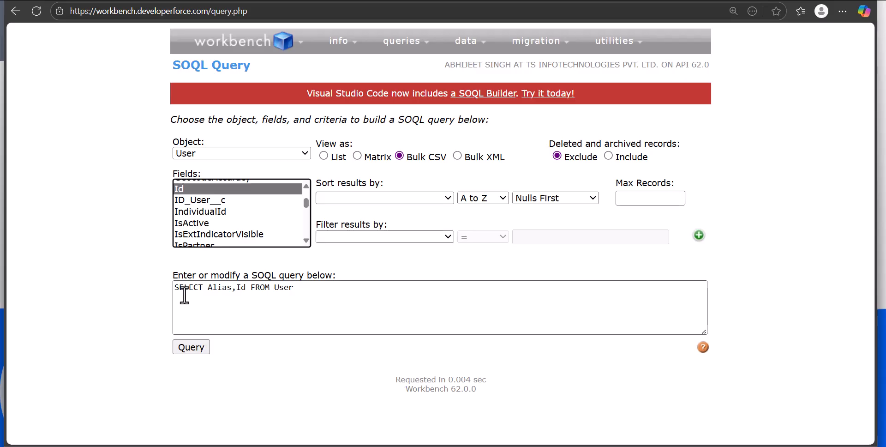
left_click(199, 347)
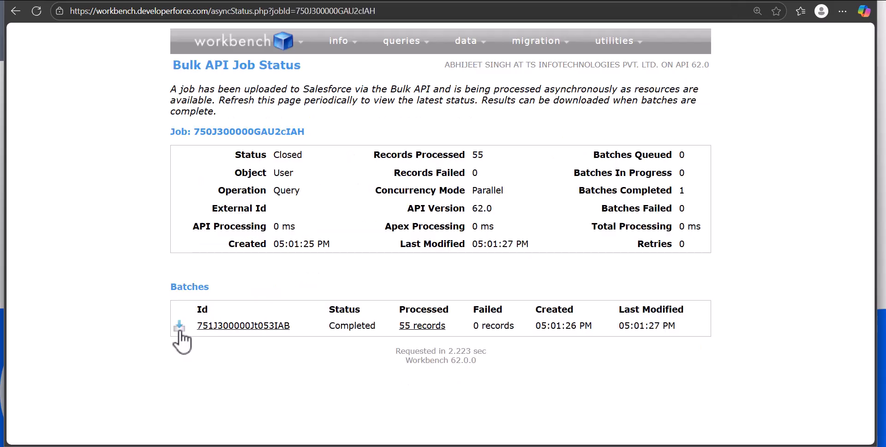
left_click(179, 327)
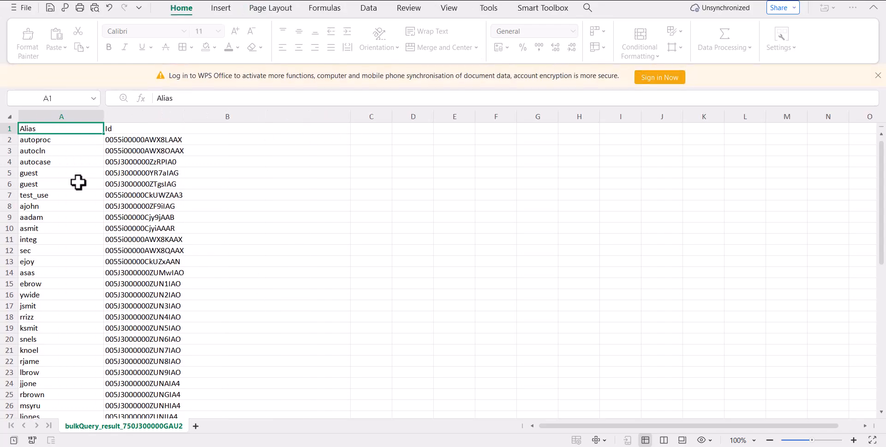
Find the chosen rep's alias in the exported query results and copy the matching user Id from cell B45.
scroll(78, 182, "down", 4)
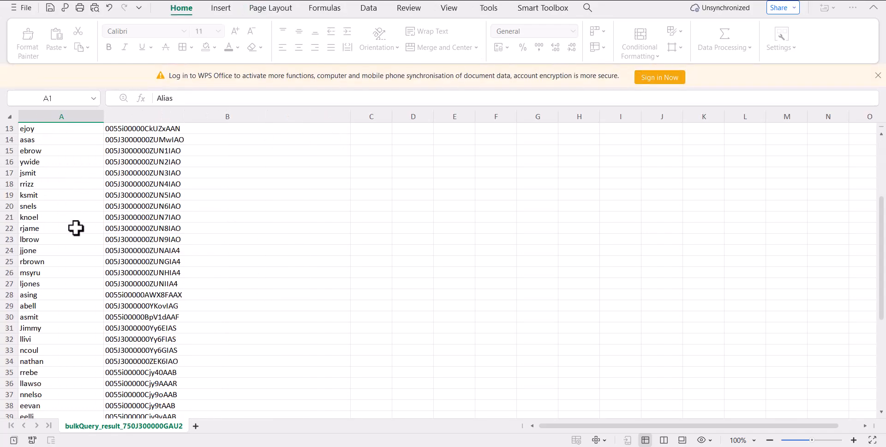
scroll(70, 228, "up", 4)
scroll(68, 228, "down", 6)
scroll(69, 228, "down", 1)
scroll(77, 256, "up", 1)
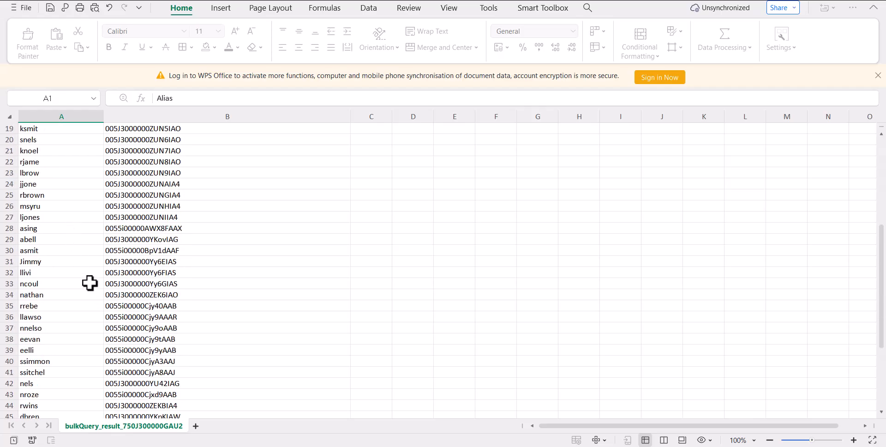
scroll(90, 283, "up", 2)
scroll(89, 283, "up", 4)
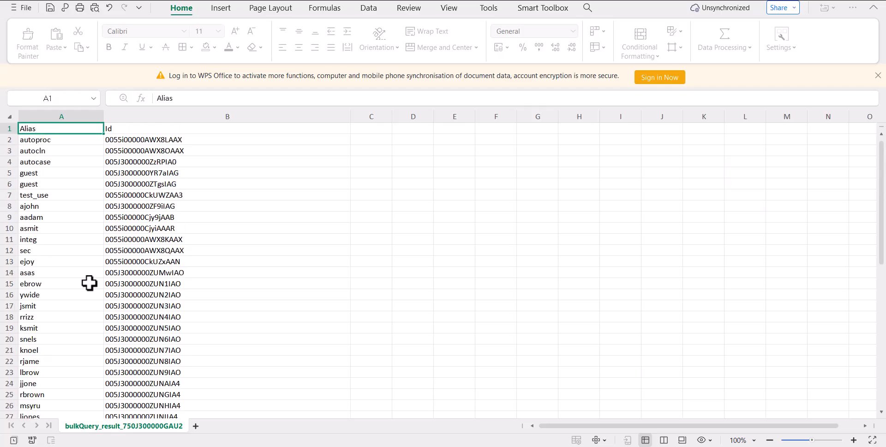
scroll(112, 218, "down", 2)
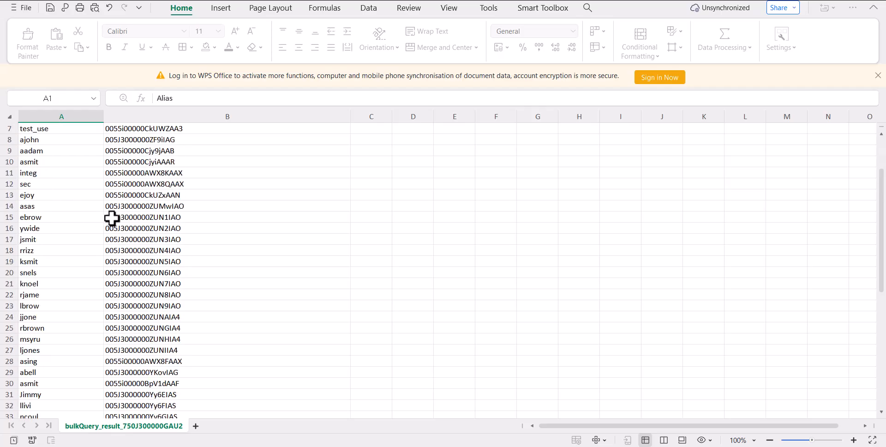
scroll(201, 318, "down", 7)
left_click(200, 317)
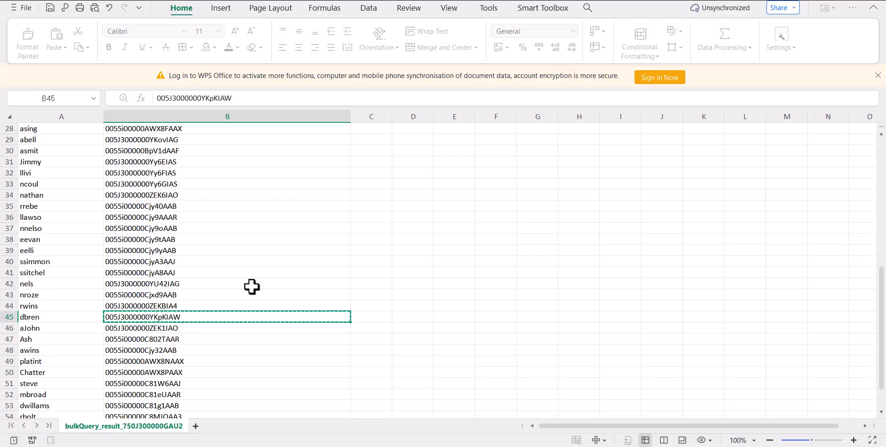
Return to Flow Builder and set the Owner ID value of Assing Leads to Rep A to the copied user Id.
key("alt+Tab")
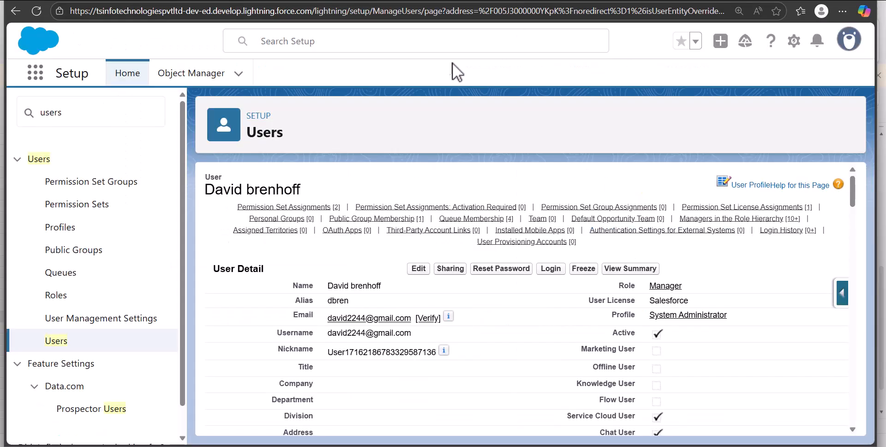
left_click(455, 1)
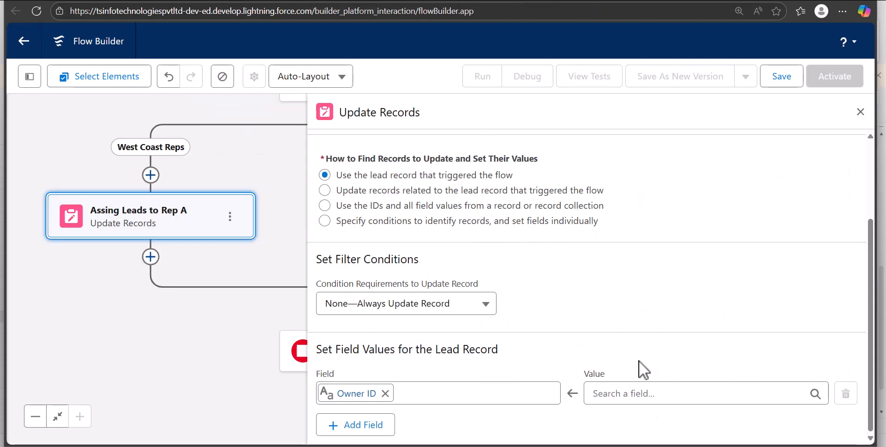
left_click(633, 393)
type("005J3000000YKpKIAW")
left_click(668, 419)
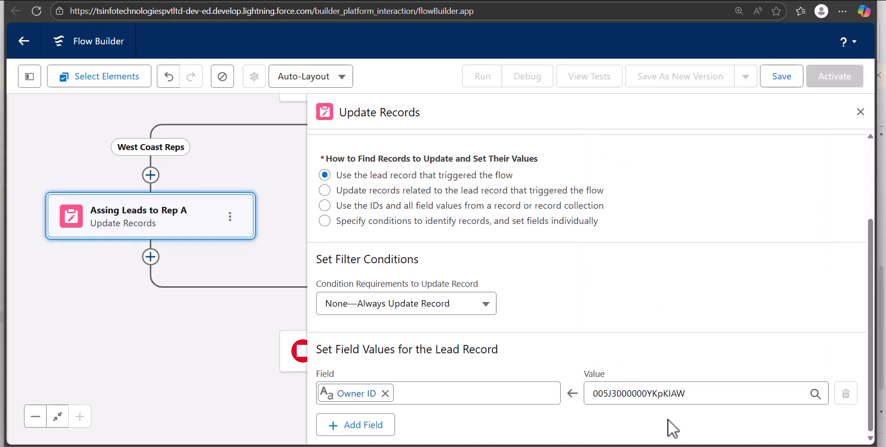
Add an Update Triggering Record element to the East Coast Reps path and label it Assign Leads To rep b.
left_click(860, 112)
left_click(383, 175)
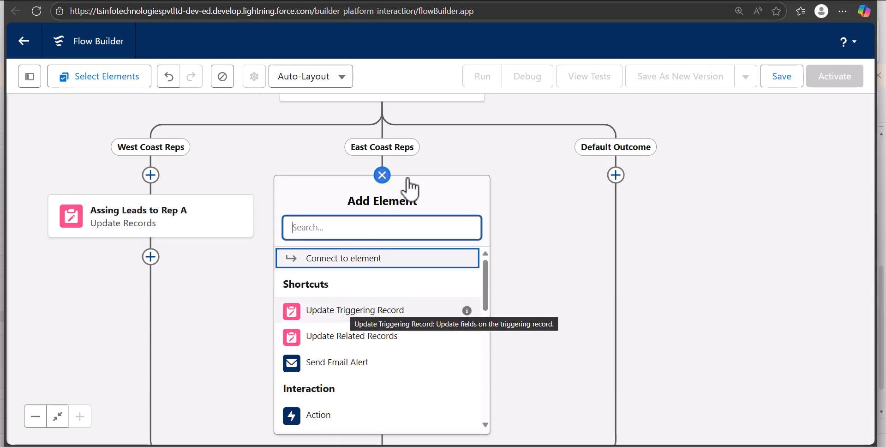
left_click(355, 309)
left_click(411, 167)
type("Assign Leads to")
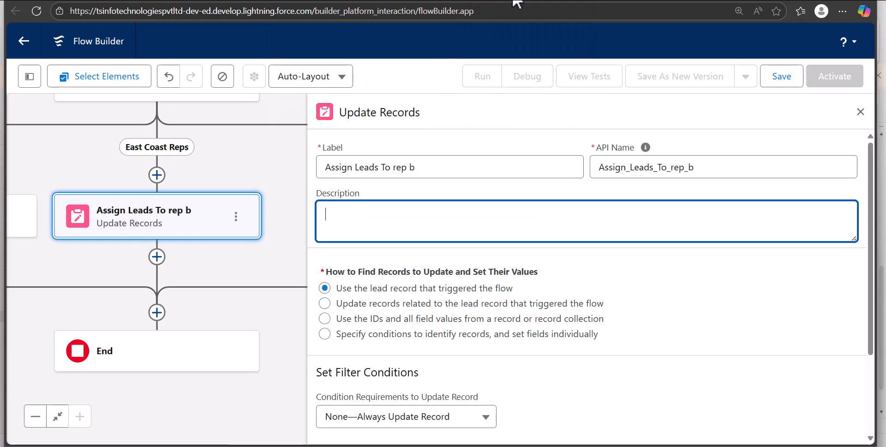
Set the Owner ID field in Assign Leads To rep b to another rep's user Id copied from the exported query results.
scroll(414, 353, "down", 3)
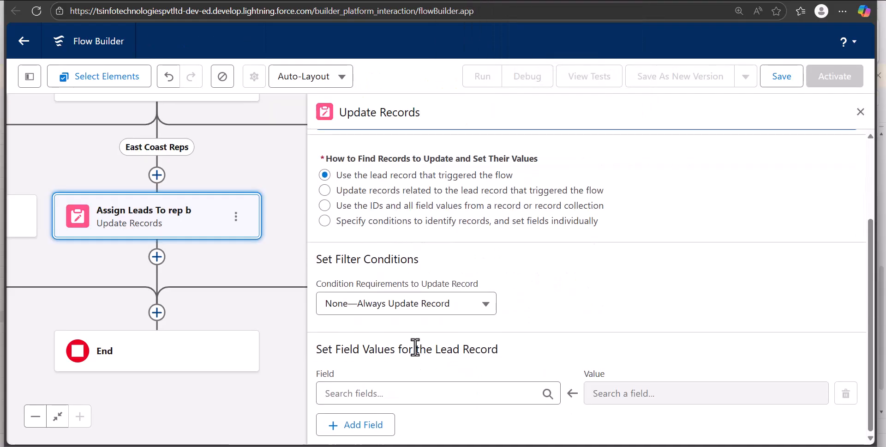
left_click(424, 393)
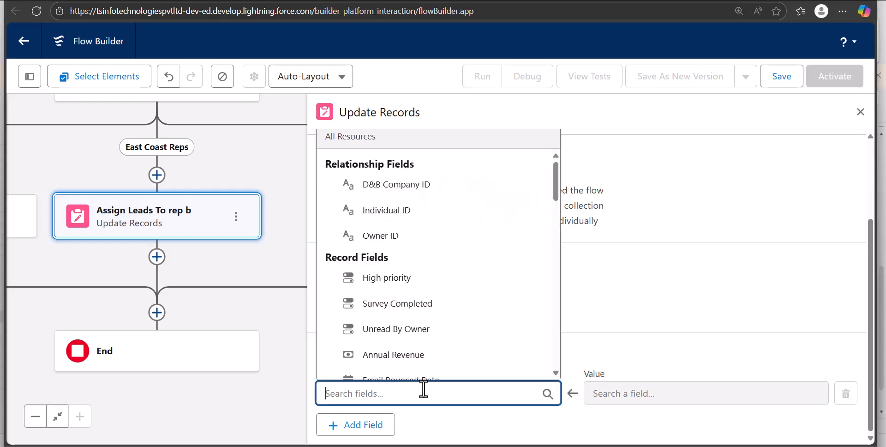
left_click(406, 233)
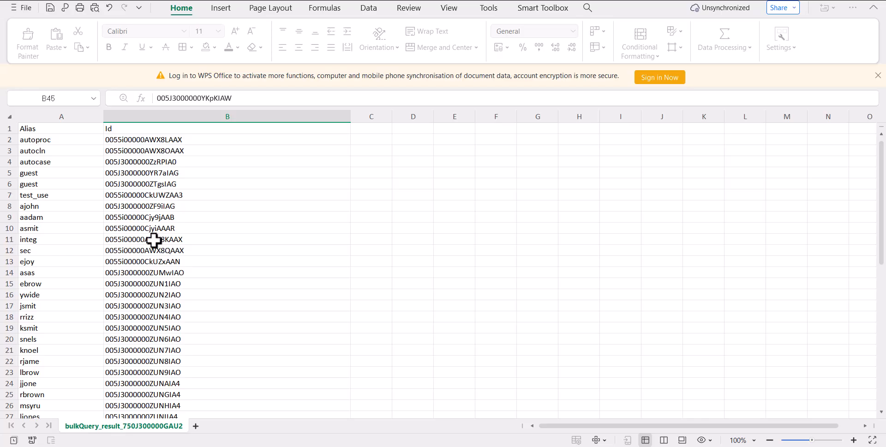
left_click(137, 306)
scroll(125, 291, "down", 1)
scroll(125, 291, "down", 1)
key("alt+Tab")
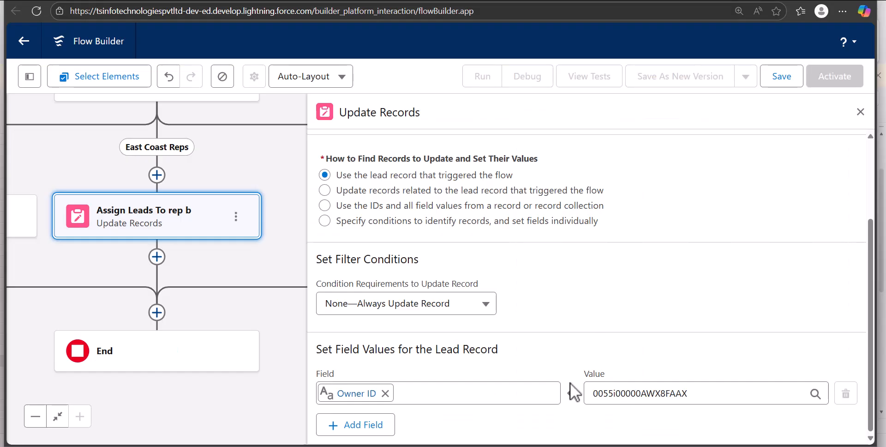
left_click(861, 112)
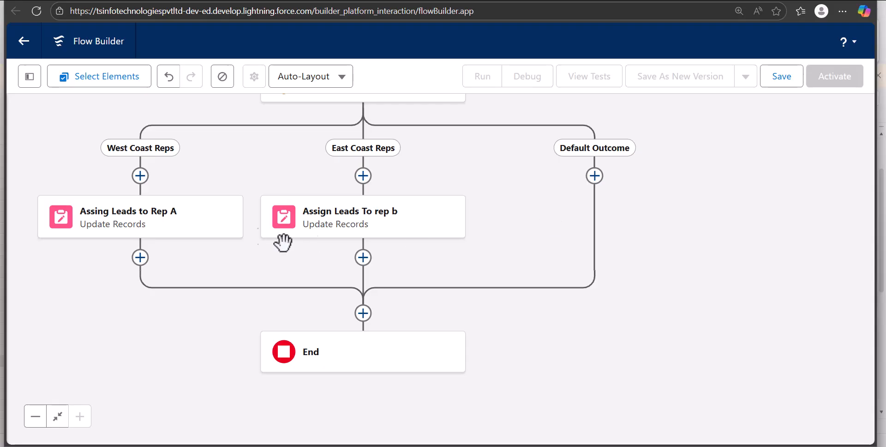
Save the flow with the label Assign Leads to Sales Reps and activate it.
left_click_drag(268, 171, 262, 194)
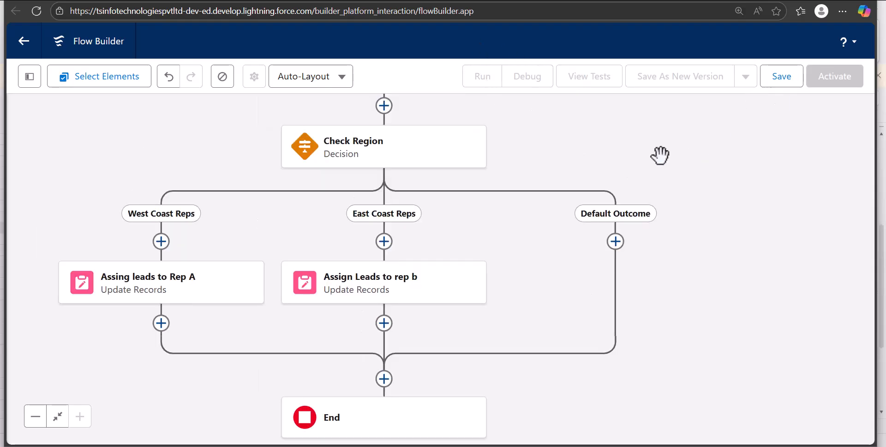
left_click(781, 78)
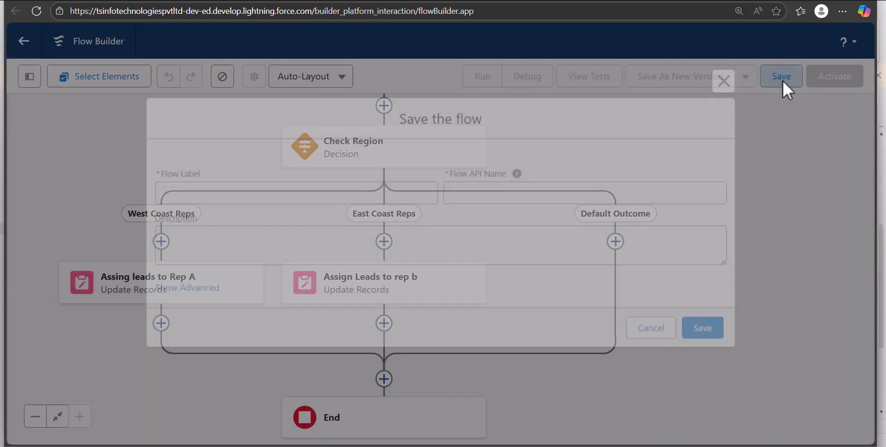
left_click(217, 193)
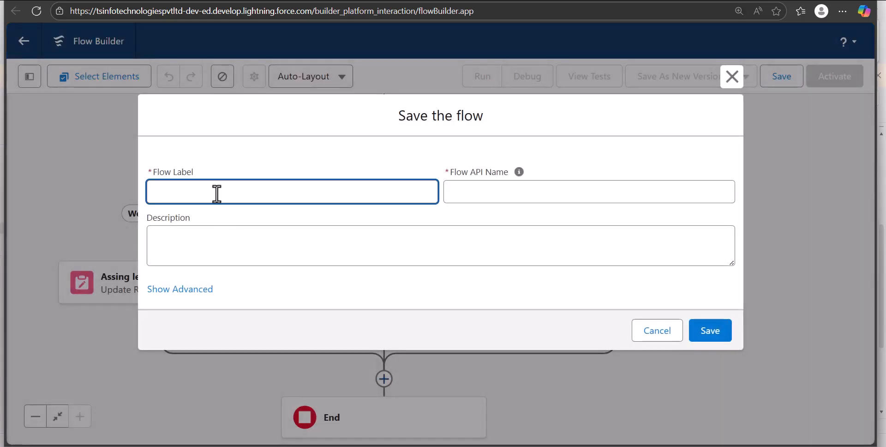
type("Assign Leads to Sales Reps")
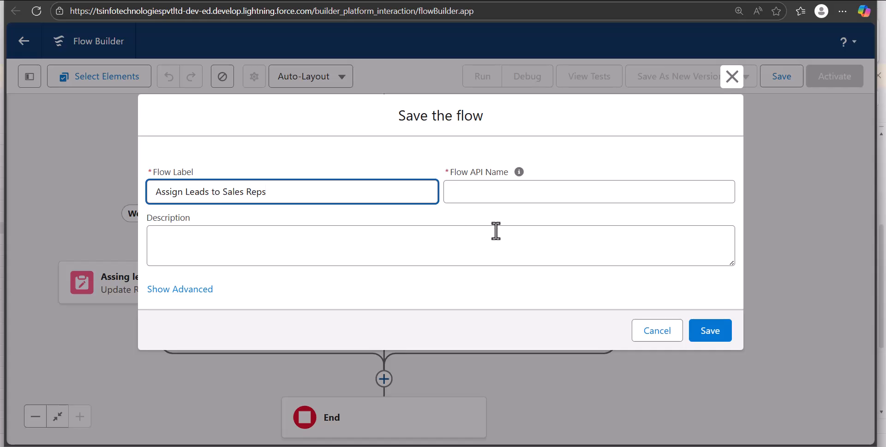
left_click(507, 208)
left_click(710, 329)
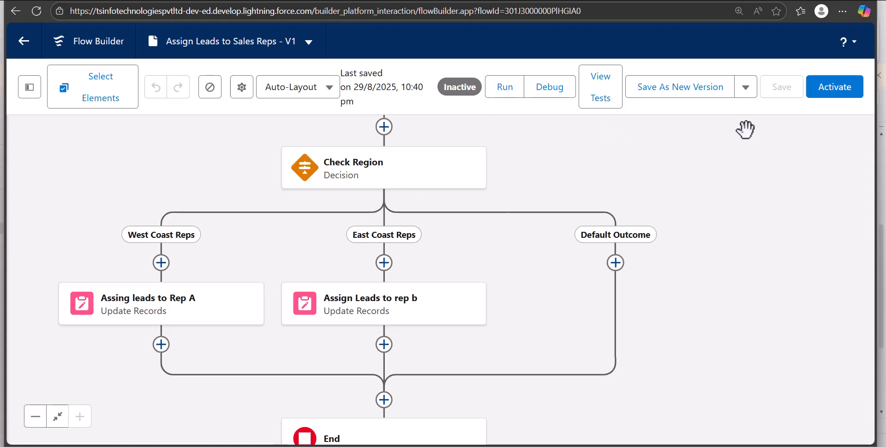
left_click(836, 89)
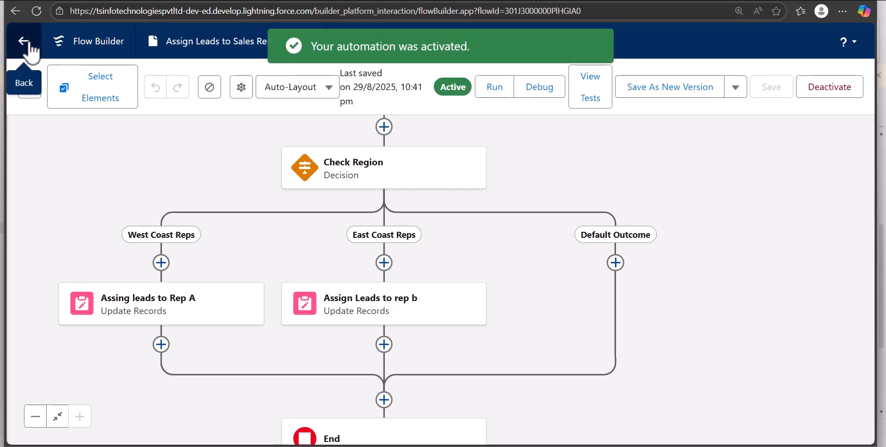
Switch to the Setup browser tab, search the App Launcher for leads and open Leads.
left_click(432, 0)
left_click(41, 69)
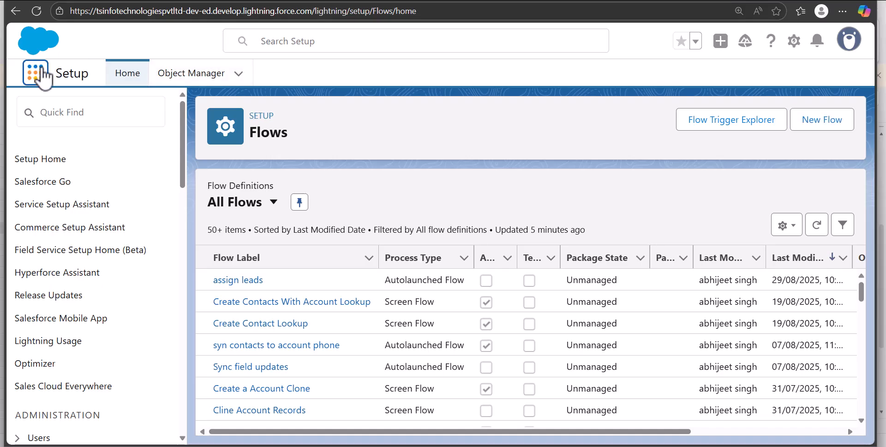
type("leads")
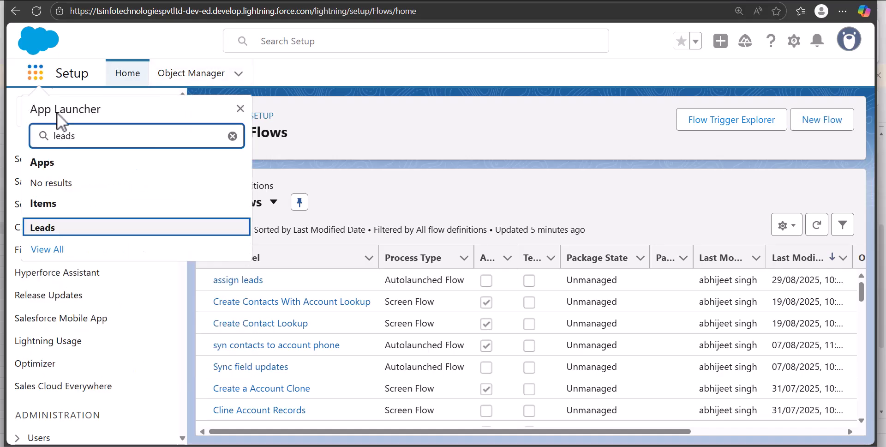
left_click(38, 231)
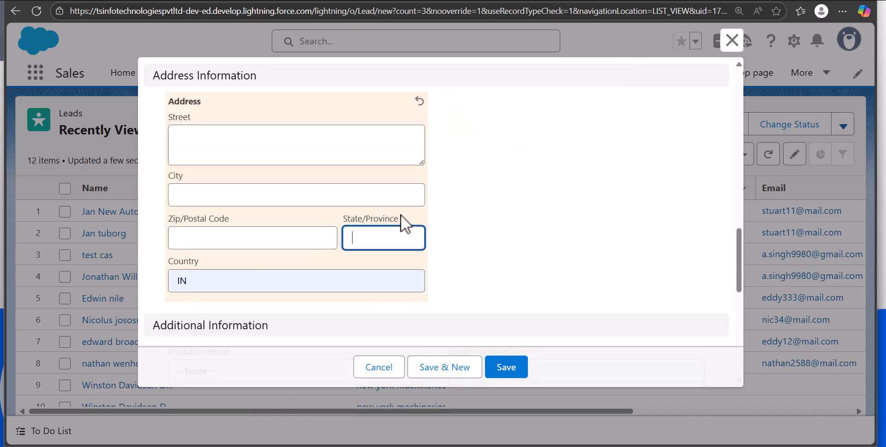
Enter Texas as the new lead's State/Province and save the lead after reviewing Check Region in the assign leads flow.
type("Te")
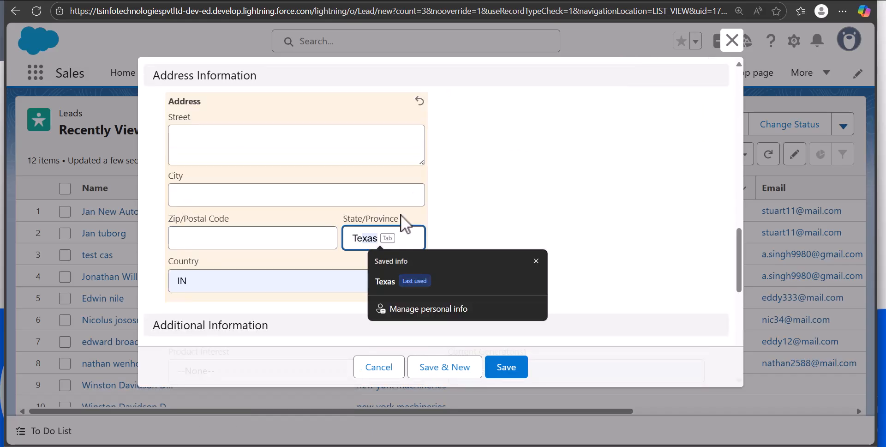
type("xas")
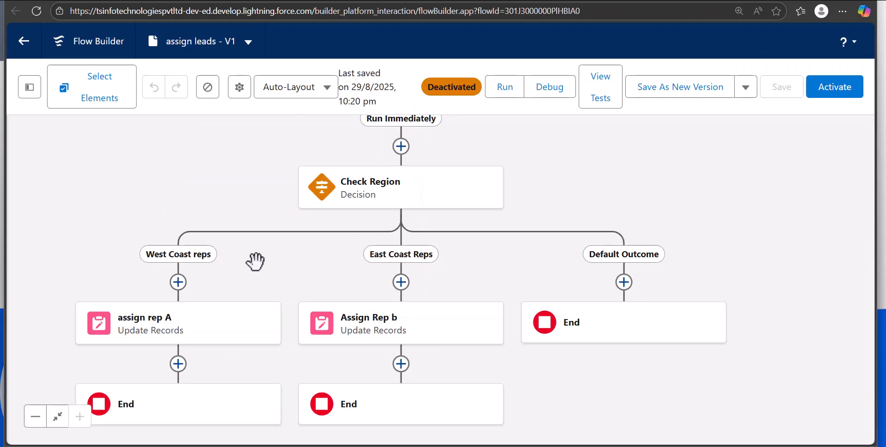
left_click(362, 207)
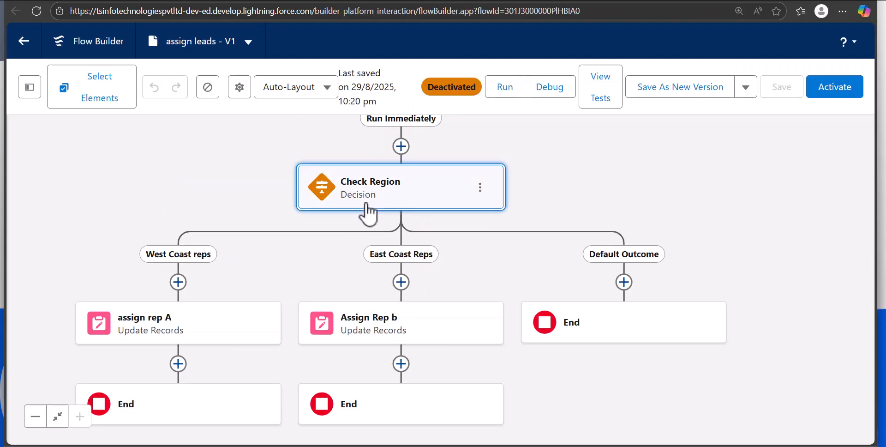
scroll(472, 356, "down", 3)
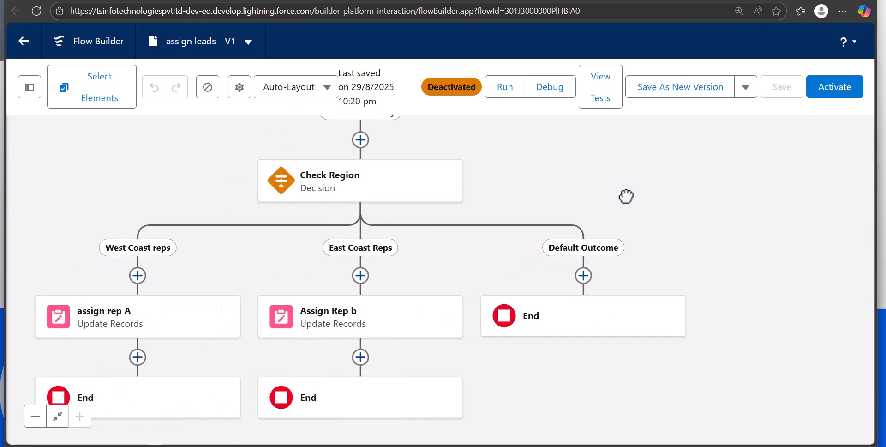
left_click_drag(626, 196, 643, 185)
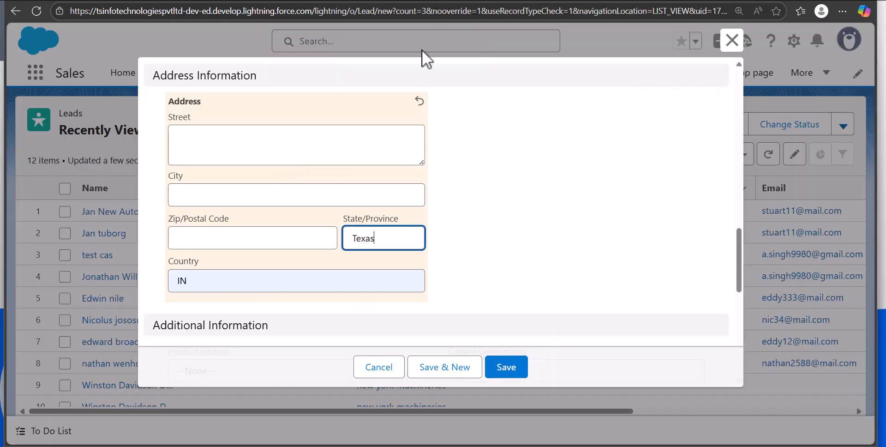
left_click(511, 367)
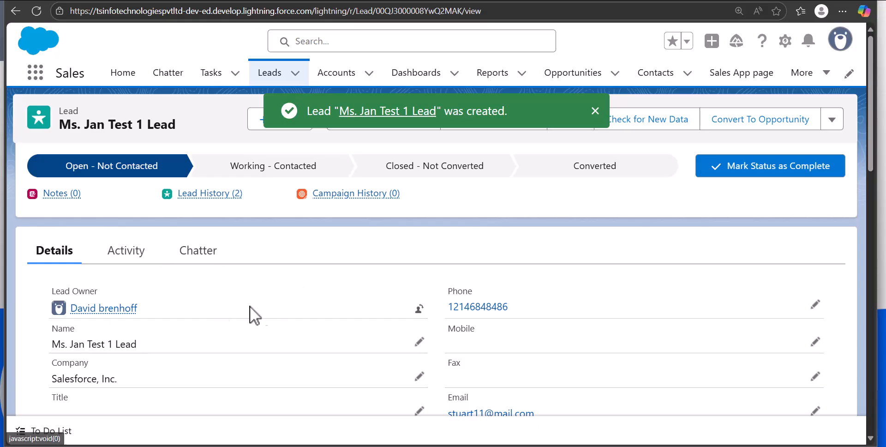
Open the new lead's owner profile and compare the user Id in its URL with the Owner ID value in Assing leads to Rep A.
mouse_move(62, 307)
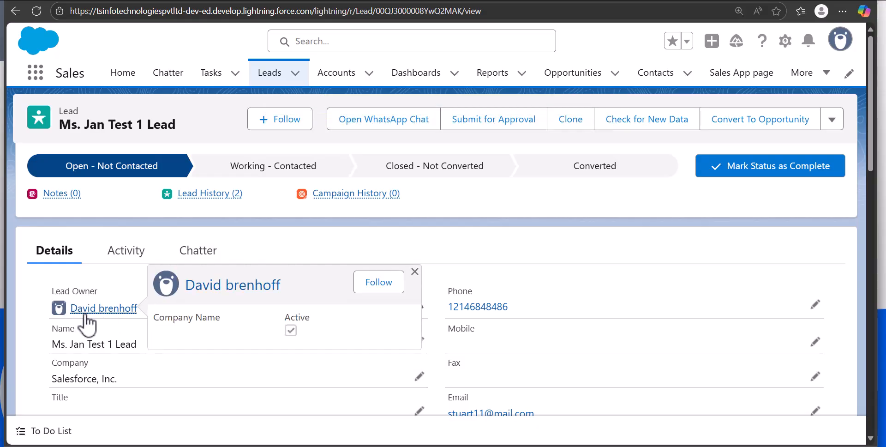
left_click(90, 313)
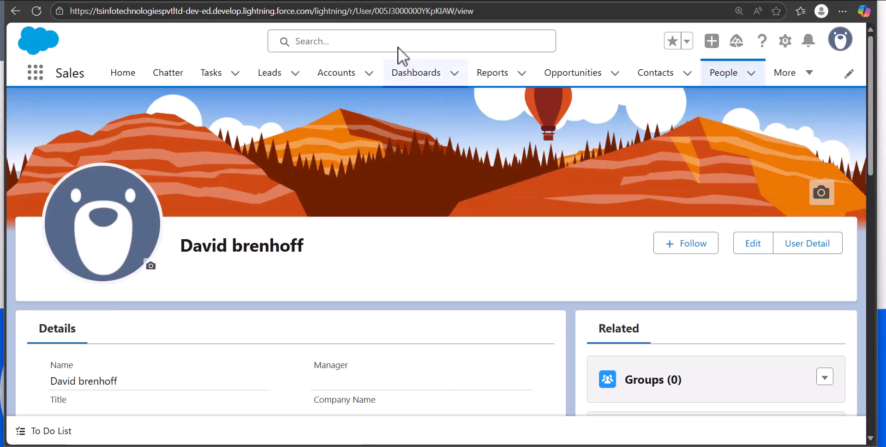
left_click_drag(374, 12, 463, 17)
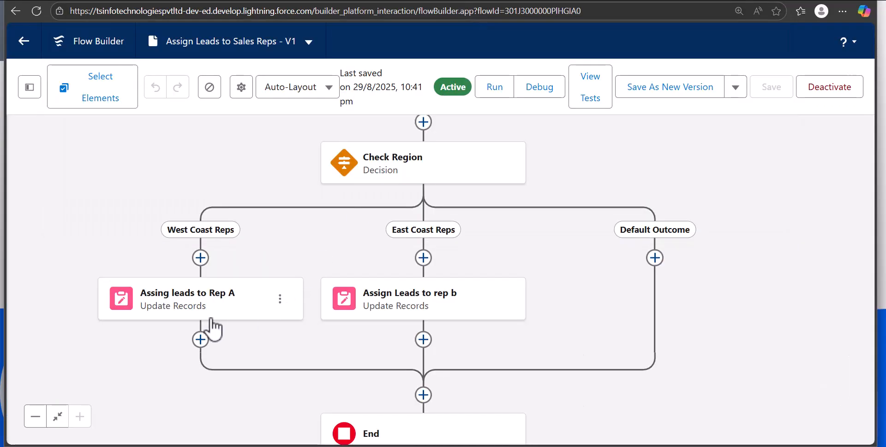
left_click(208, 297)
scroll(605, 278, "down", 3)
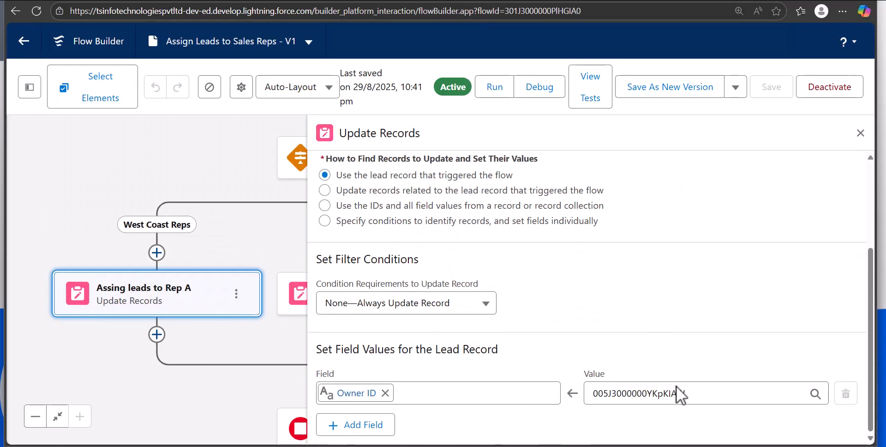
left_click_drag(688, 395, 586, 392)
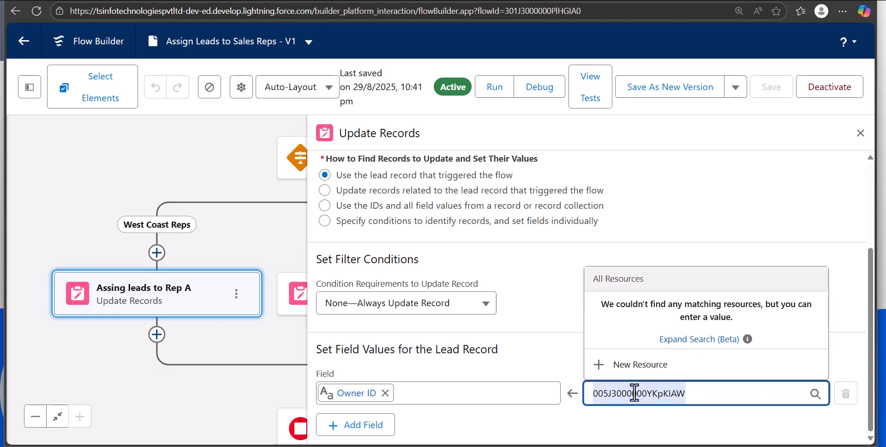